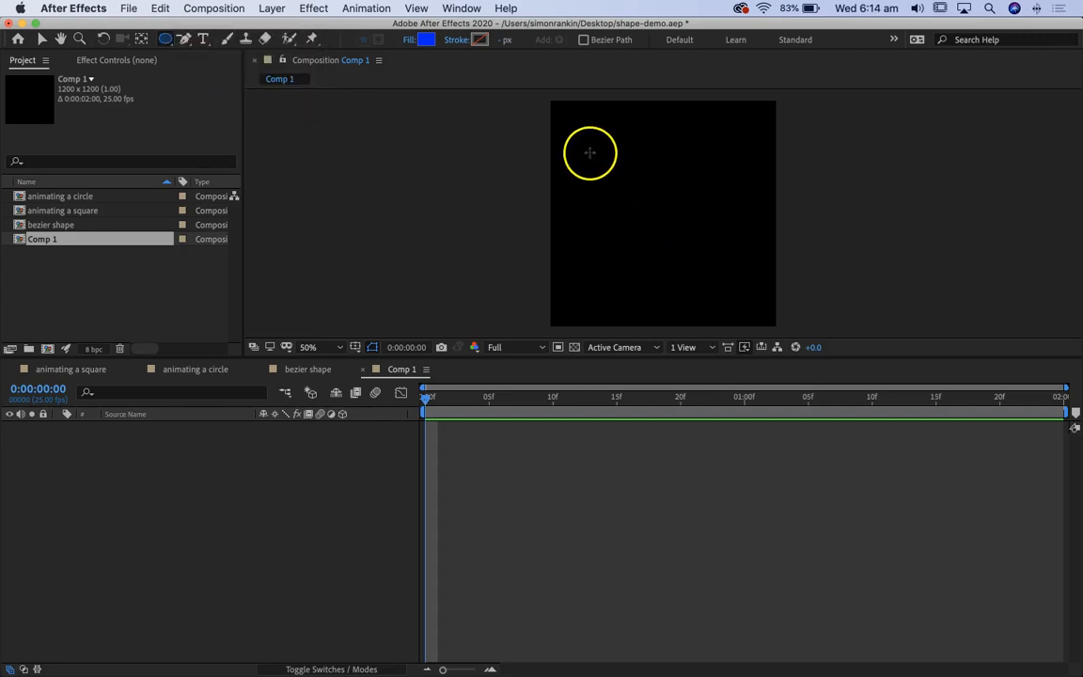
- Draw a blue circle in the middle of Comp 1 and set the ellipse's transform position to 0, 0
mouse_move(590, 152)
mouse_down()
mouse_move(695, 285)
mouse_move(727, 299)
mouse_up()
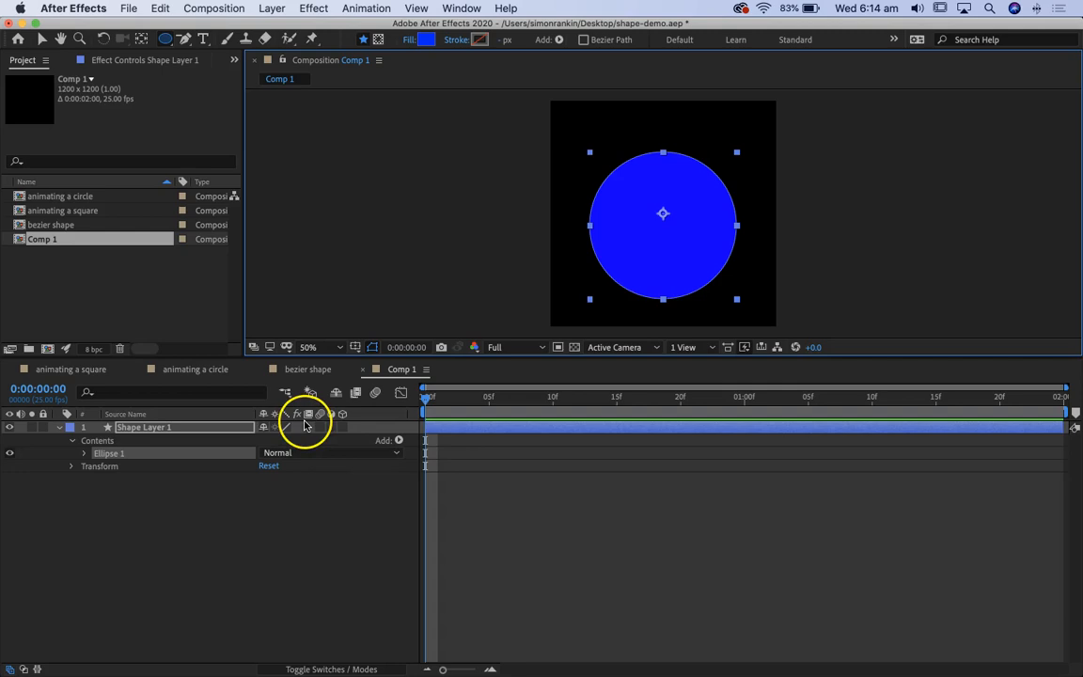
click(84, 452)
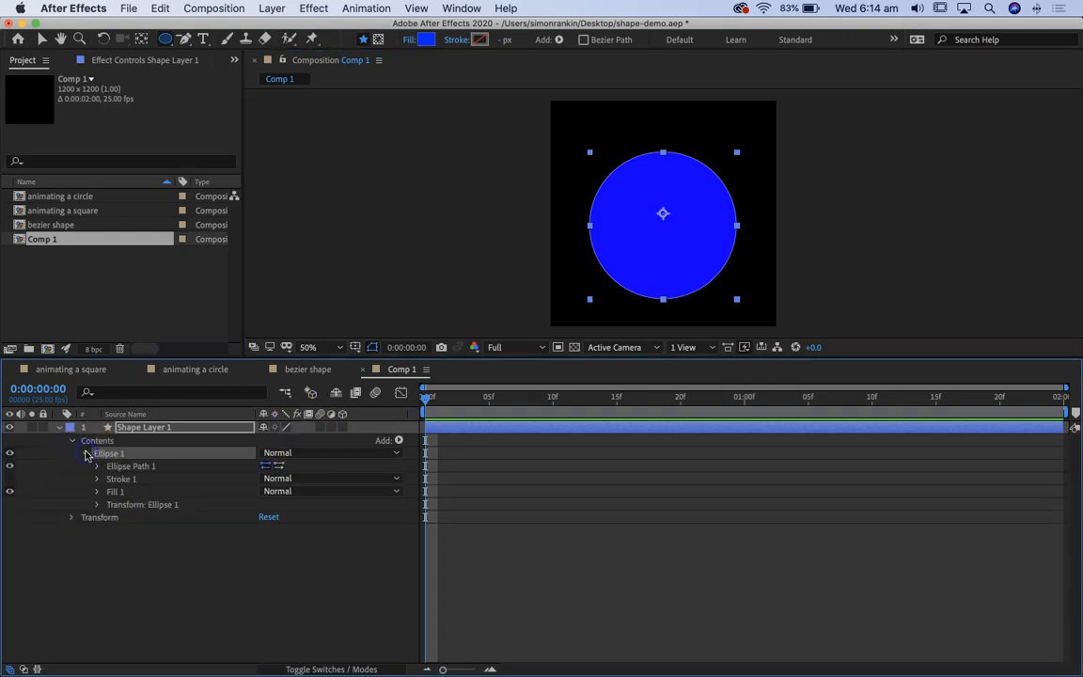
click(97, 505)
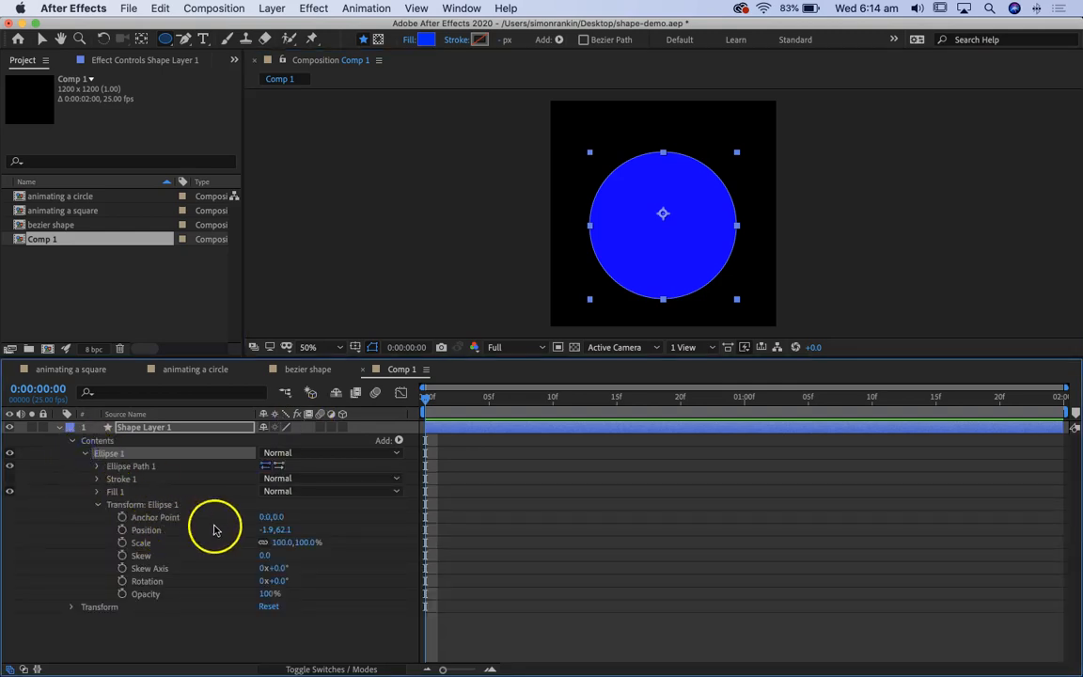
text(0)
click(310, 537)
click(285, 531)
text(0)
click(331, 527)
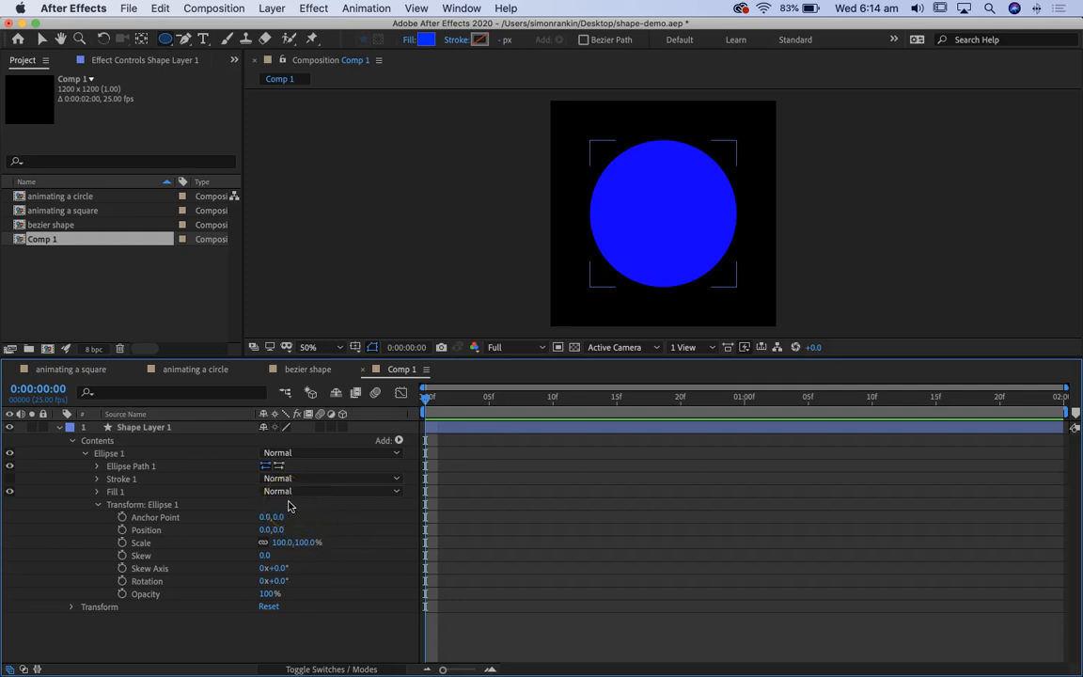
click(97, 505)
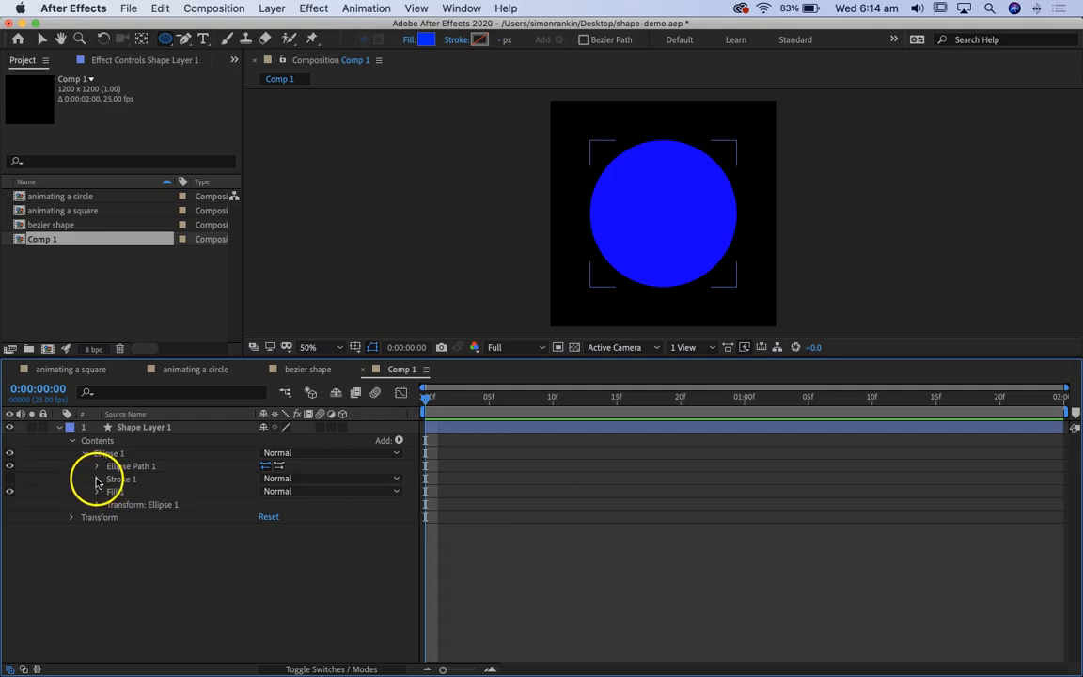
- Try to set the fill to None without Shape Layer 1 selected
click(97, 493)
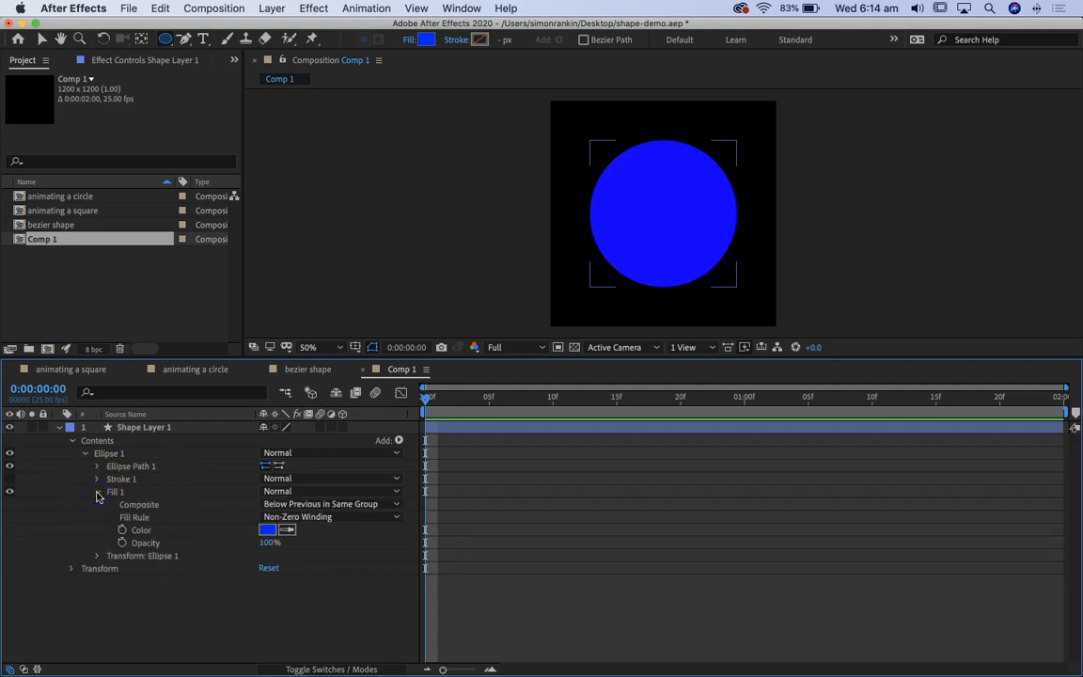
click(97, 493)
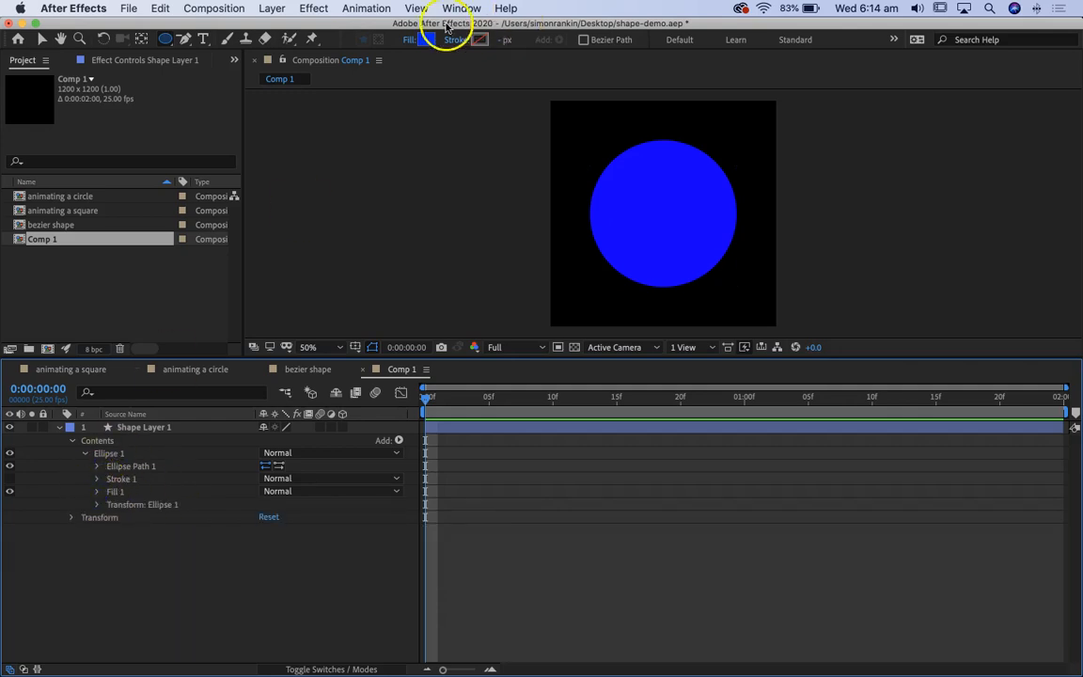
click(411, 42)
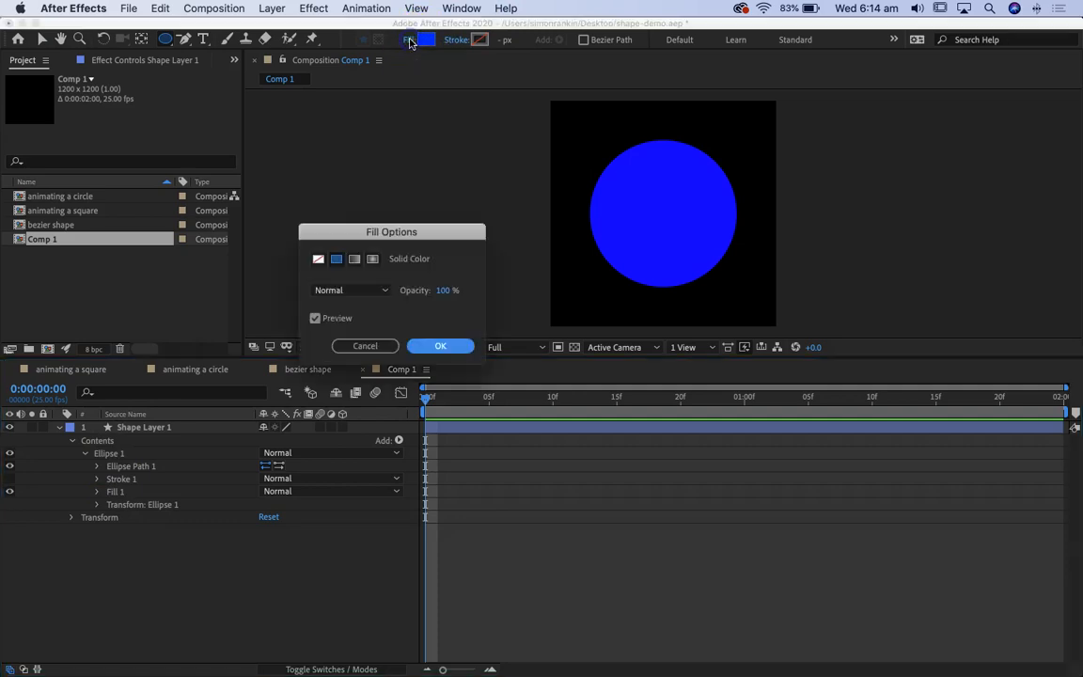
click(317, 260)
click(438, 343)
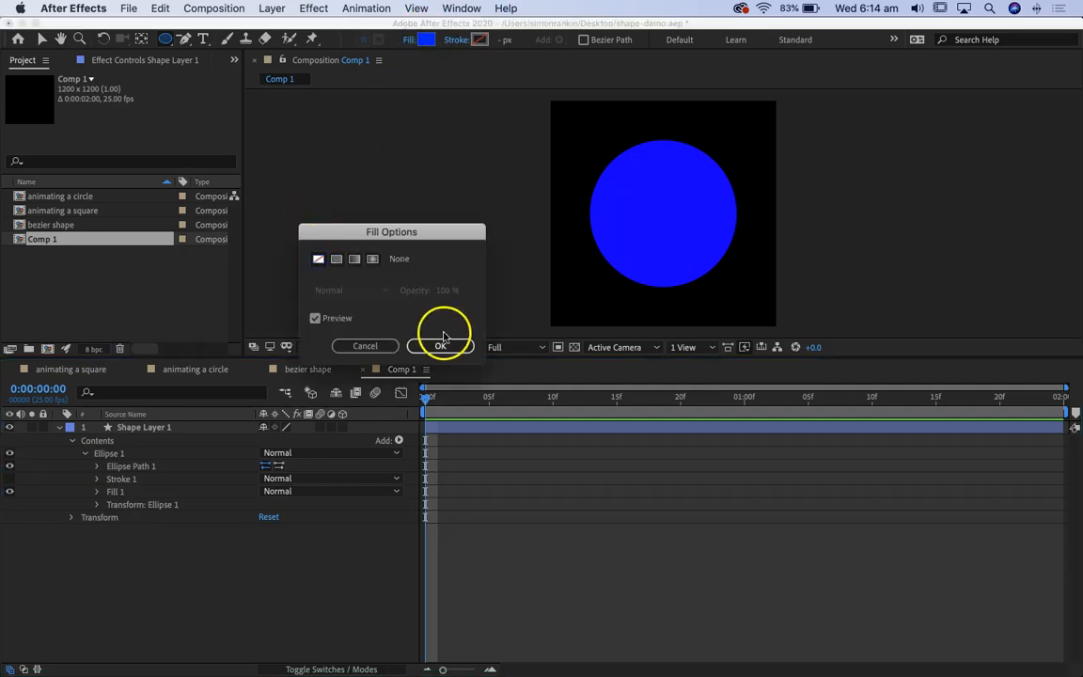
- Select Shape Layer 1 and set the ellipse's fill to None
click(133, 427)
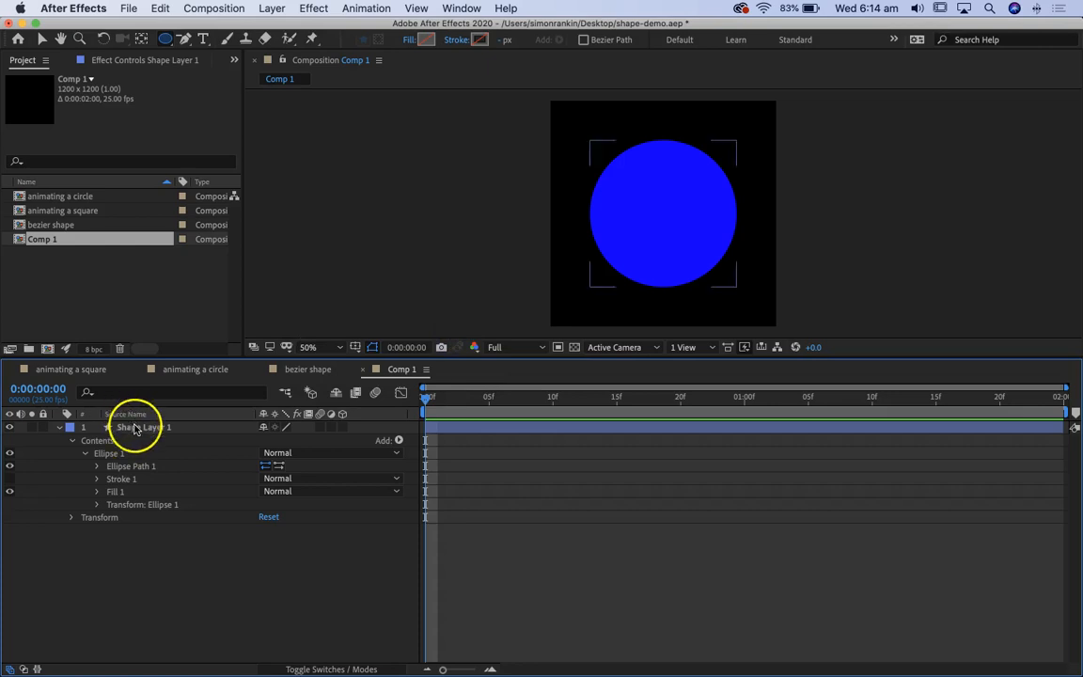
click(407, 40)
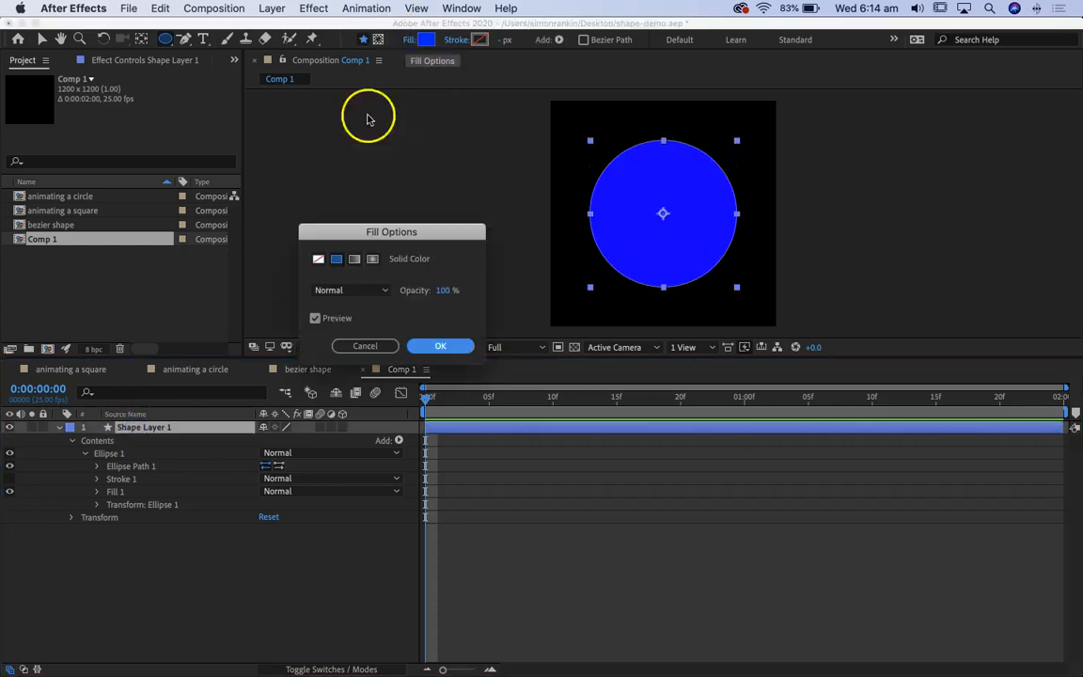
click(319, 259)
click(438, 345)
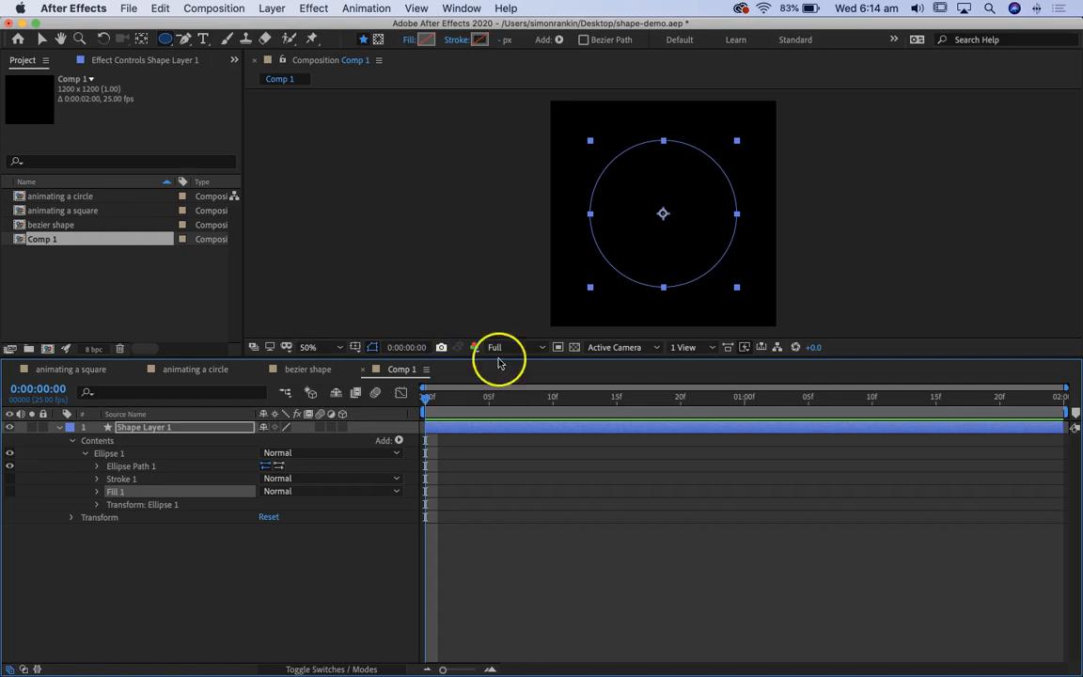
click(98, 492)
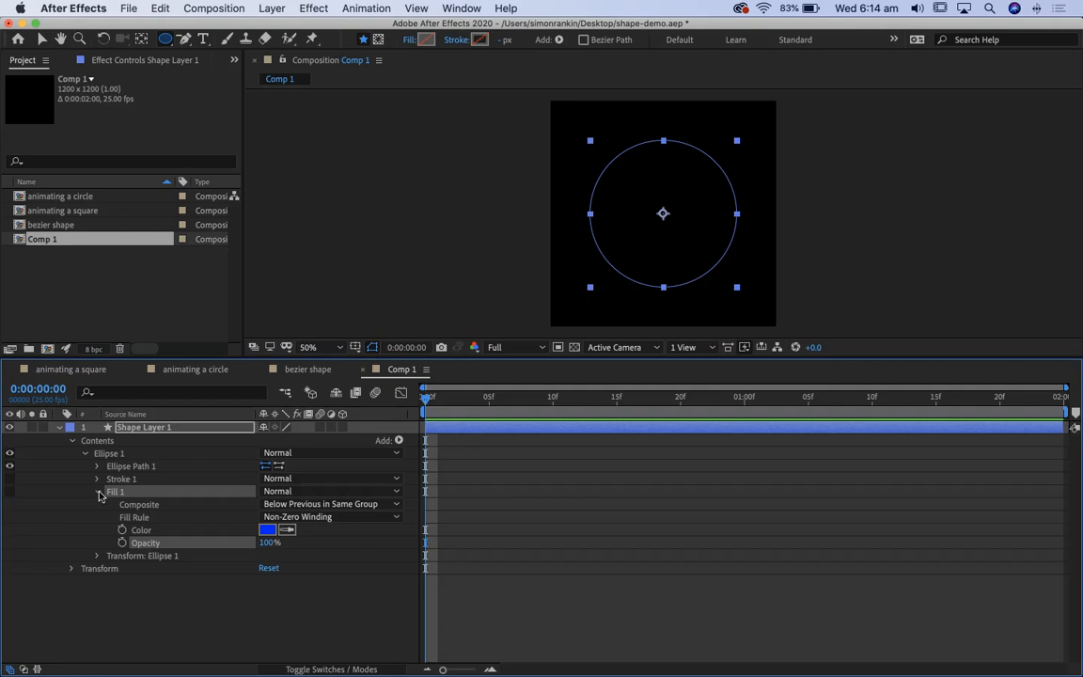
click(98, 492)
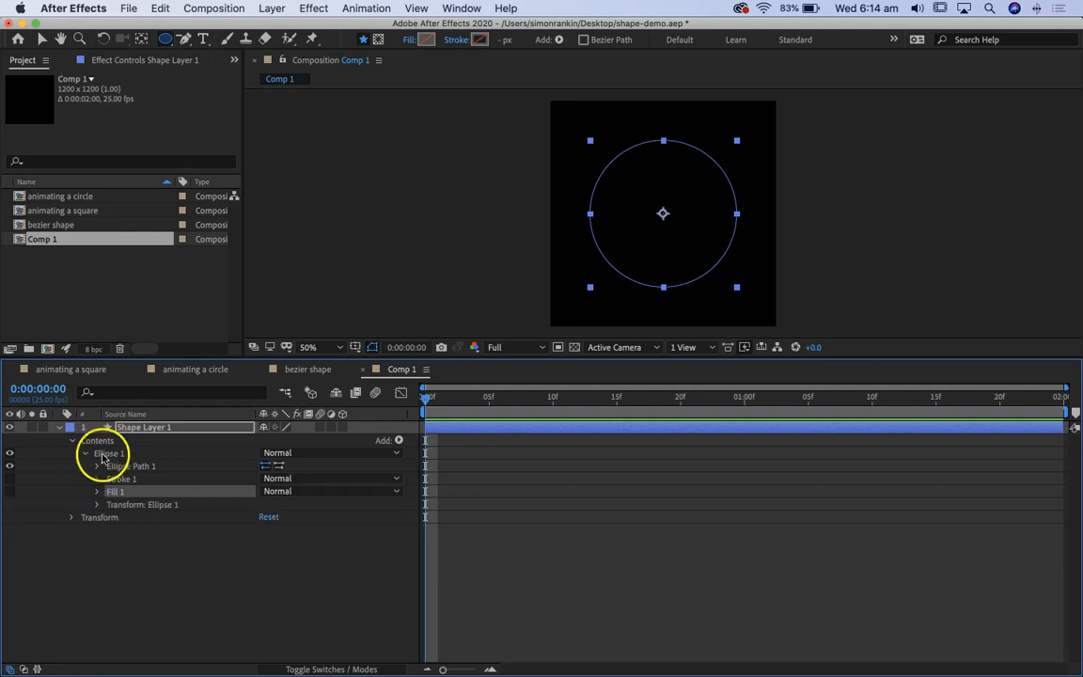
- Give the ellipse a solid-colour stroke in yellow
click(96, 479)
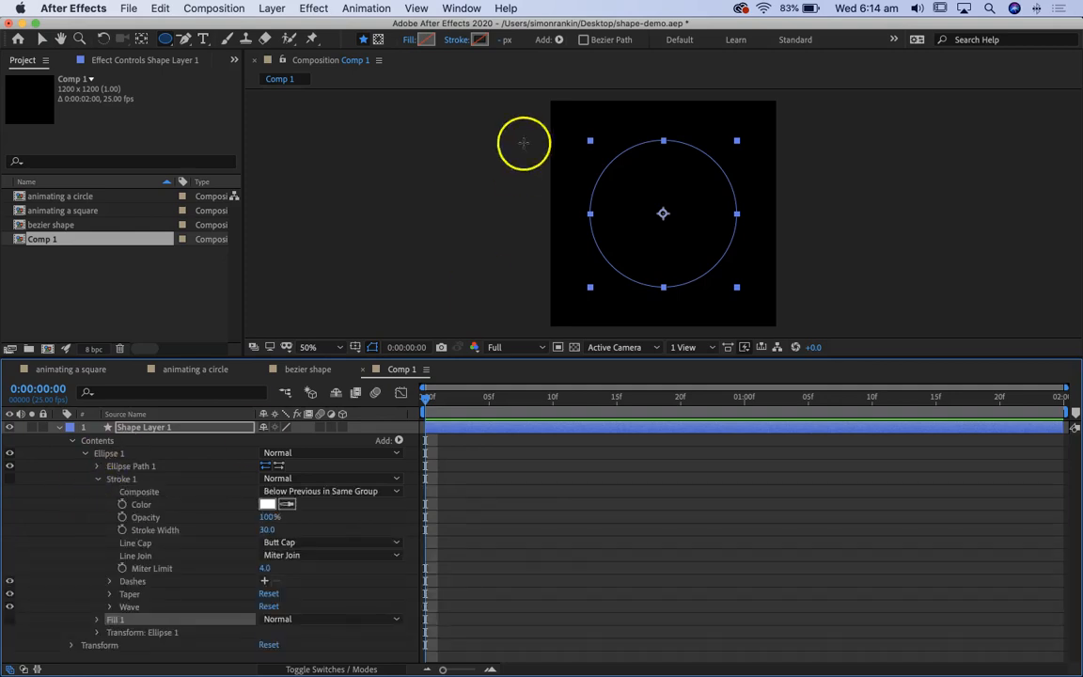
click(456, 40)
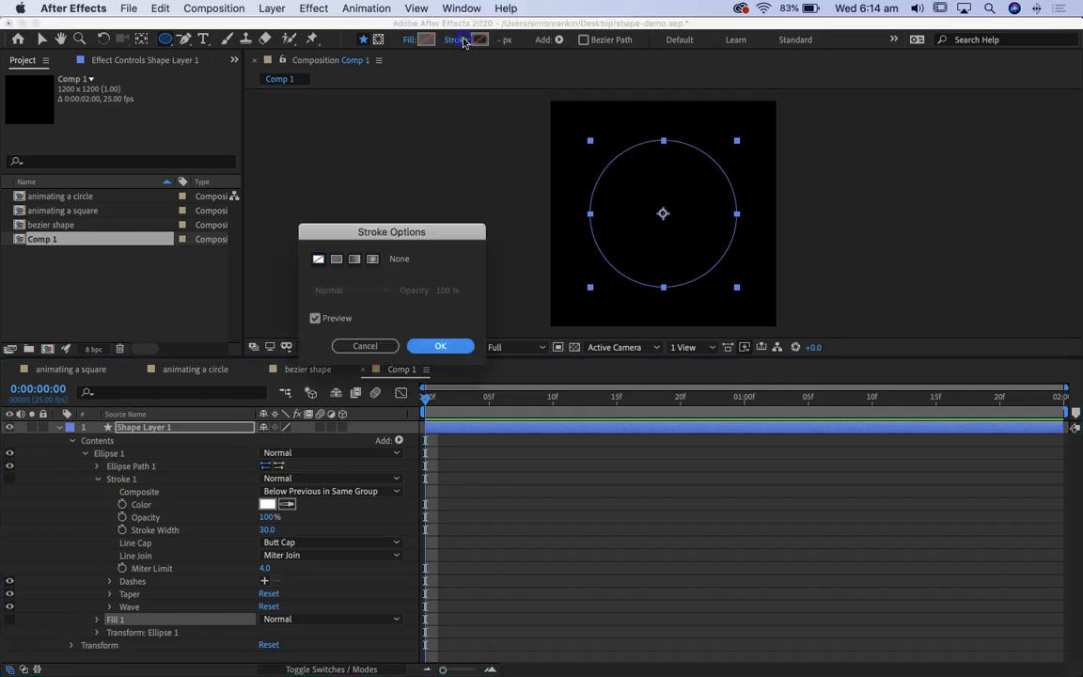
click(336, 259)
click(468, 350)
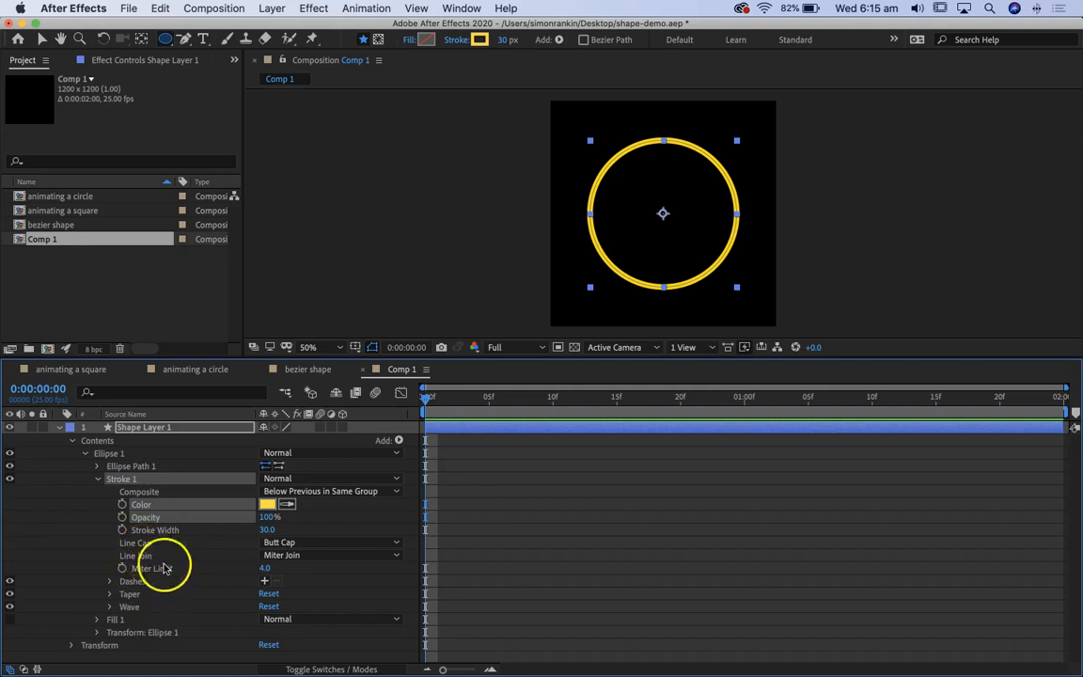
- Try dashes on the ellipse's stroke with a dash length of 58, and remove them
click(265, 581)
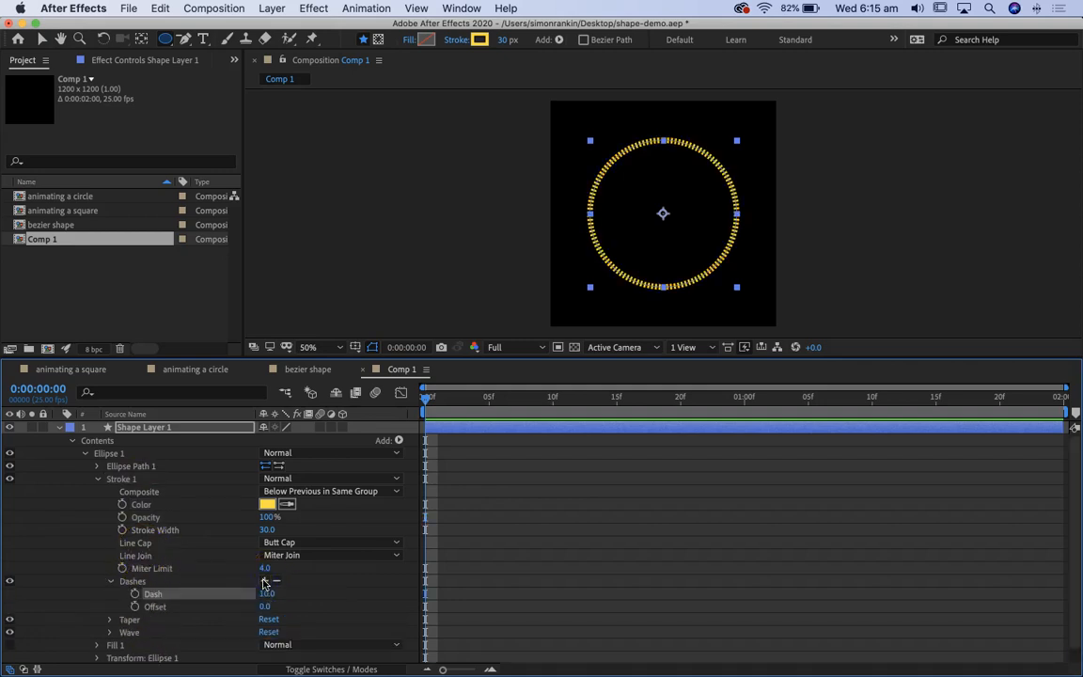
drag(269, 593, 352, 604)
key(super+z)
mouse_move(26, 663)
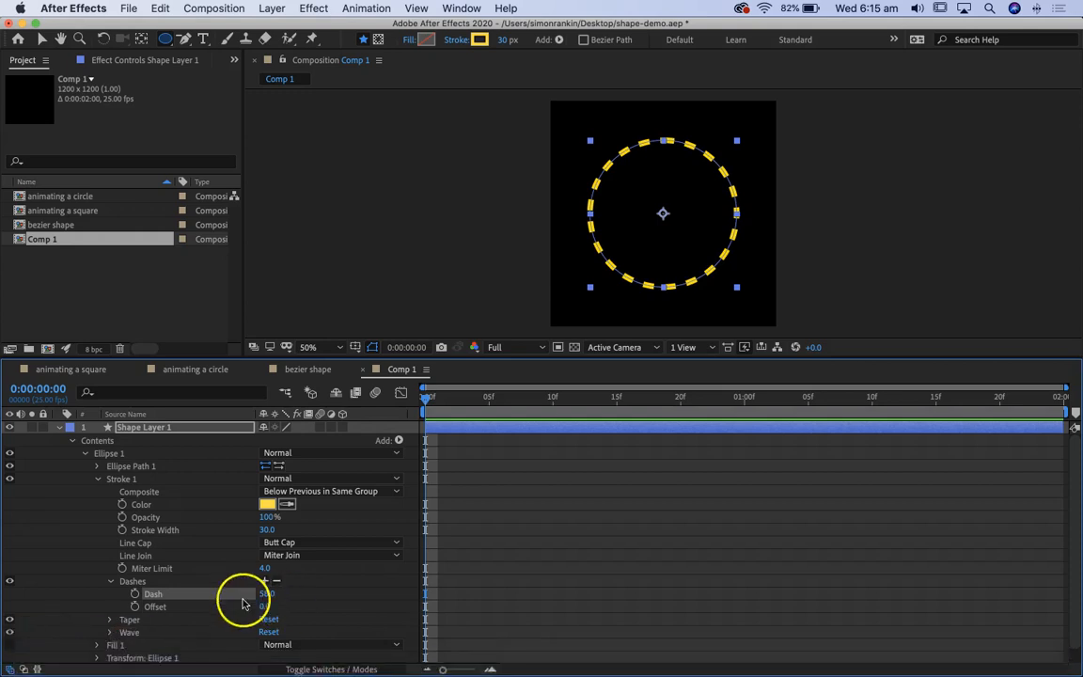
click(275, 582)
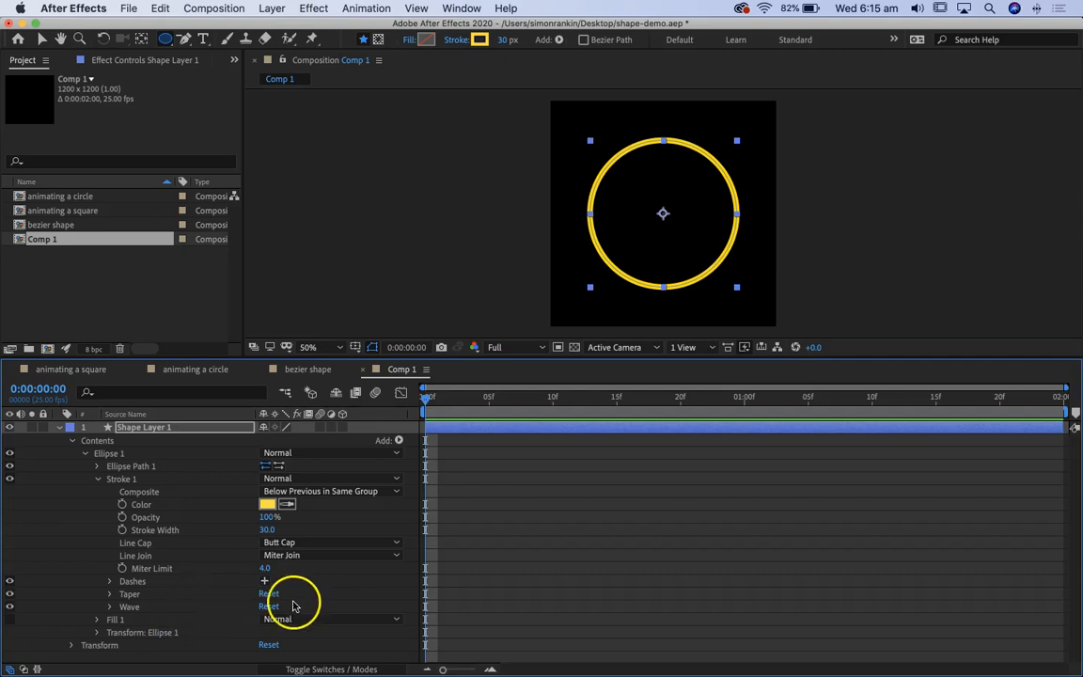
- Try a taper start length of 96% on the stroke, and return it to 0%
click(108, 594)
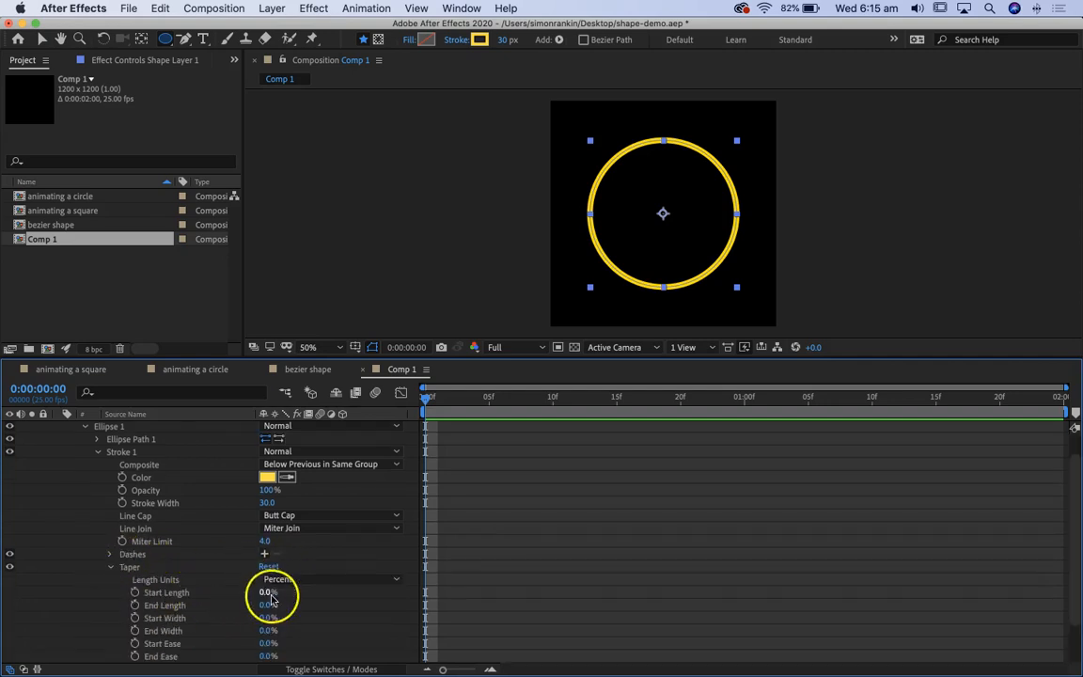
drag(264, 594, 352, 591)
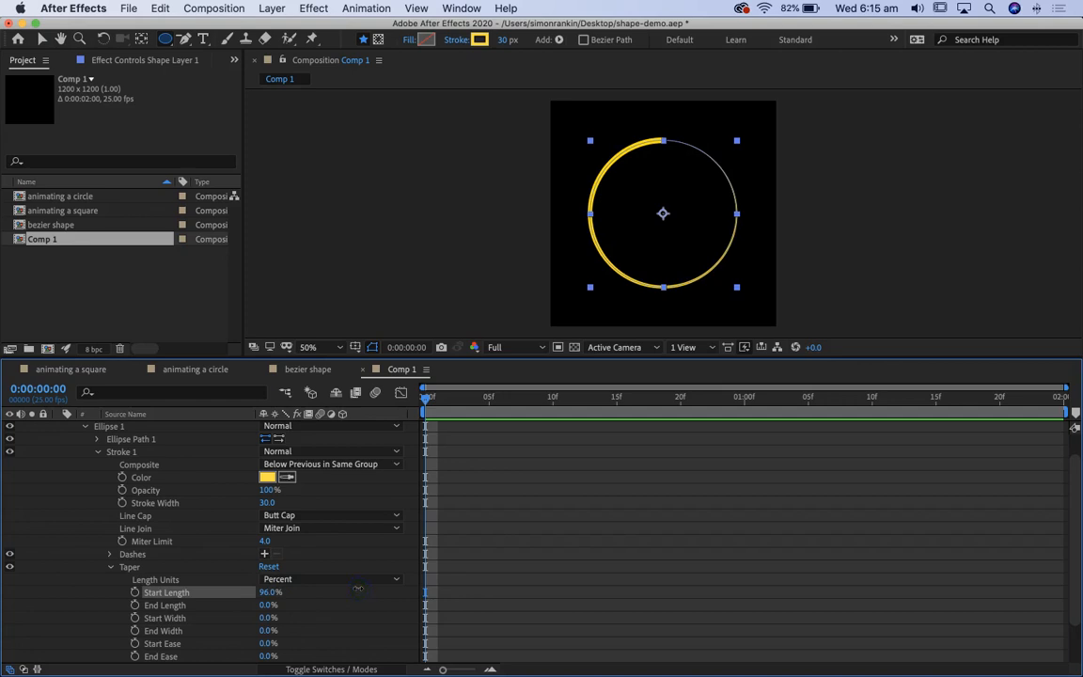
mouse_move(318, 600)
mouse_down()
mouse_move(276, 588)
mouse_move(155, 594)
mouse_up()
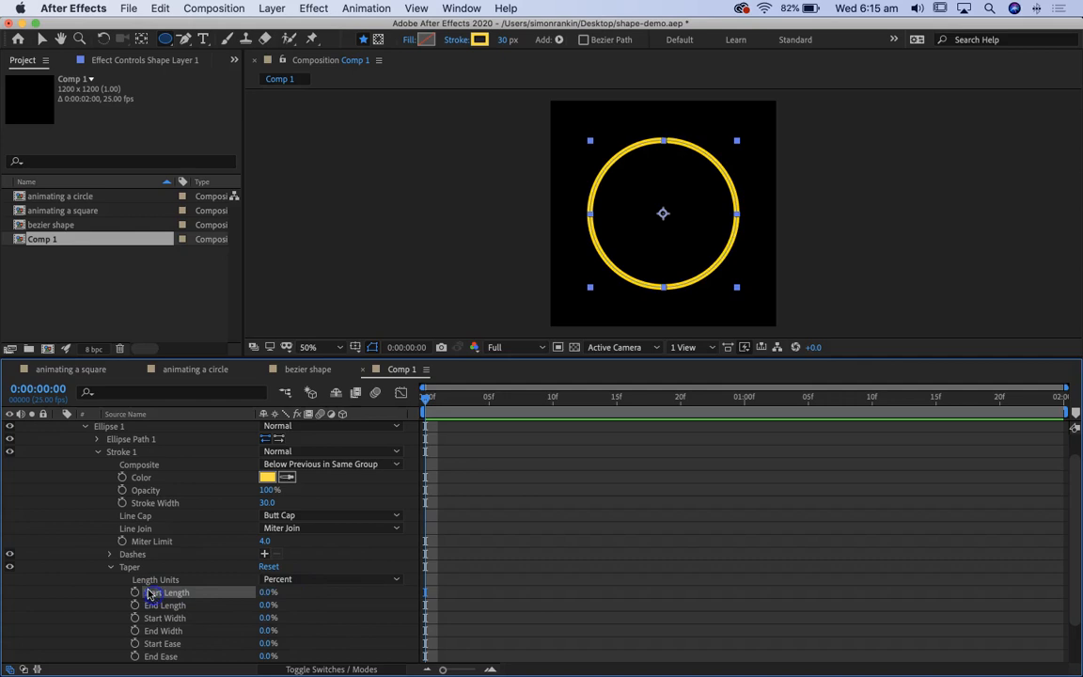
click(111, 567)
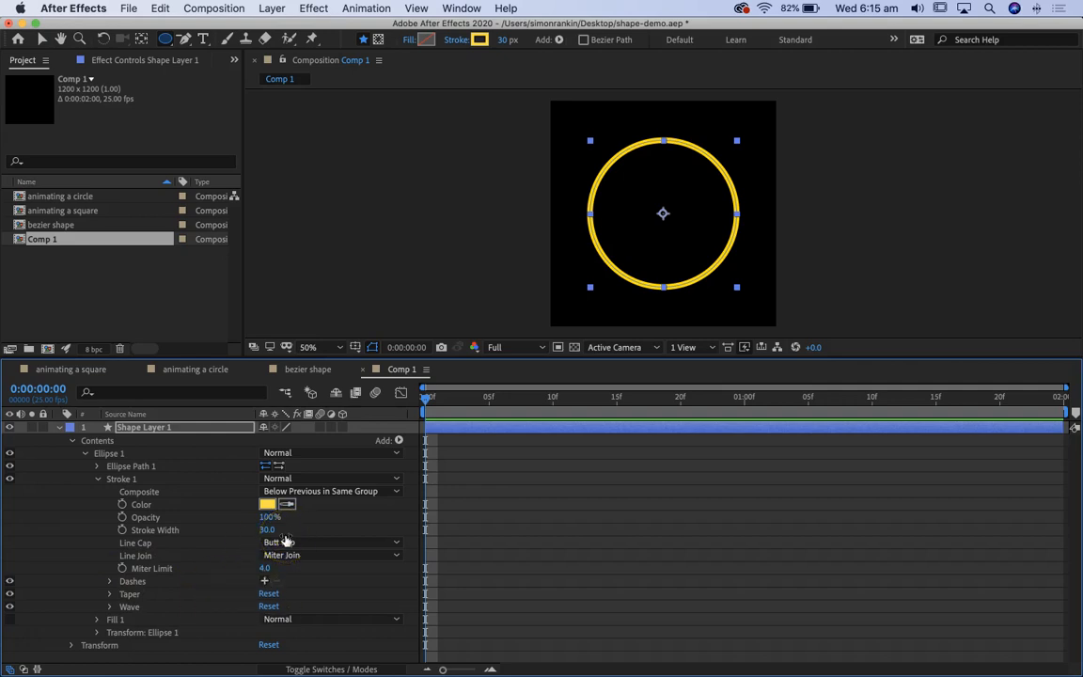
- Start keyframing the Stroke Width of Stroke 1 at 0:00:00:00
drag(425, 400, 347, 404)
click(331, 584)
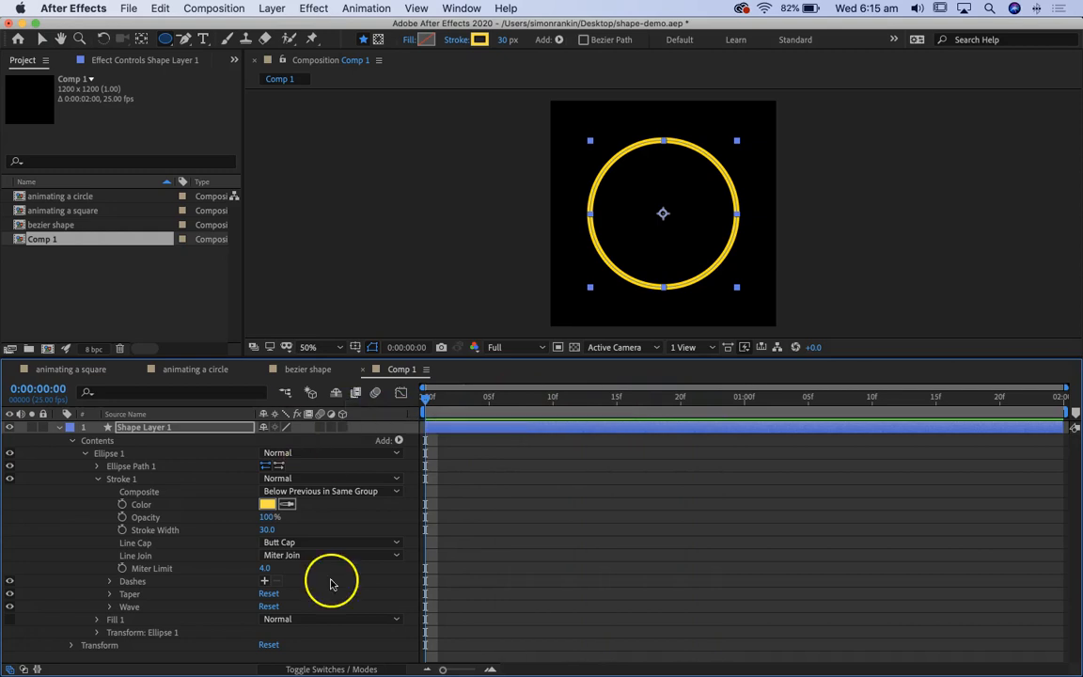
click(130, 481)
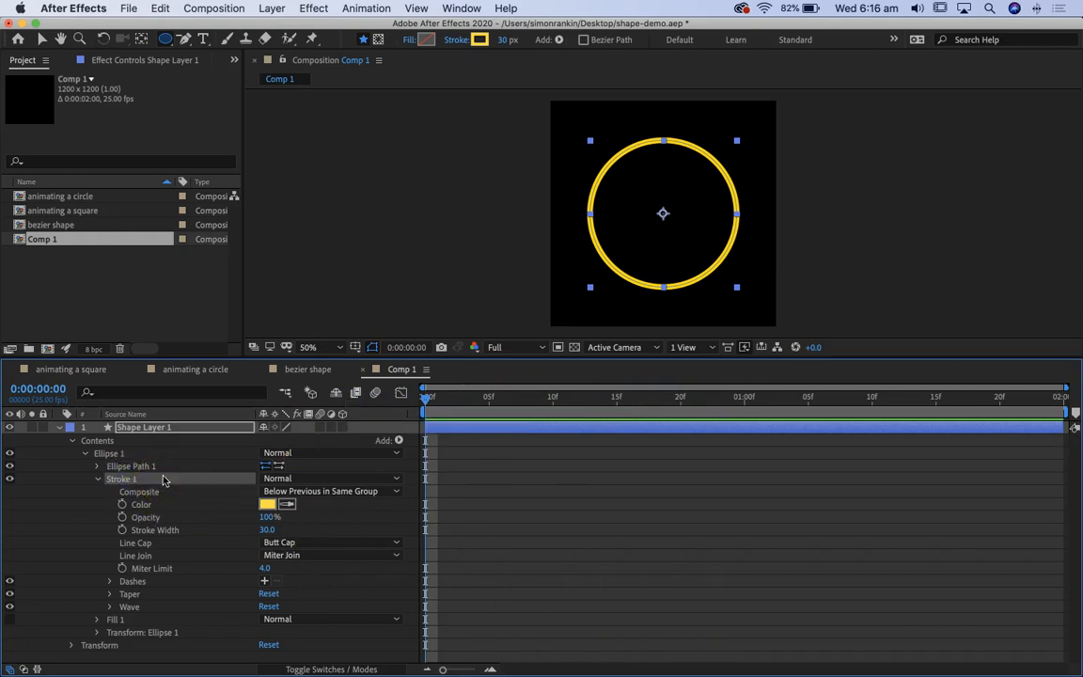
click(123, 530)
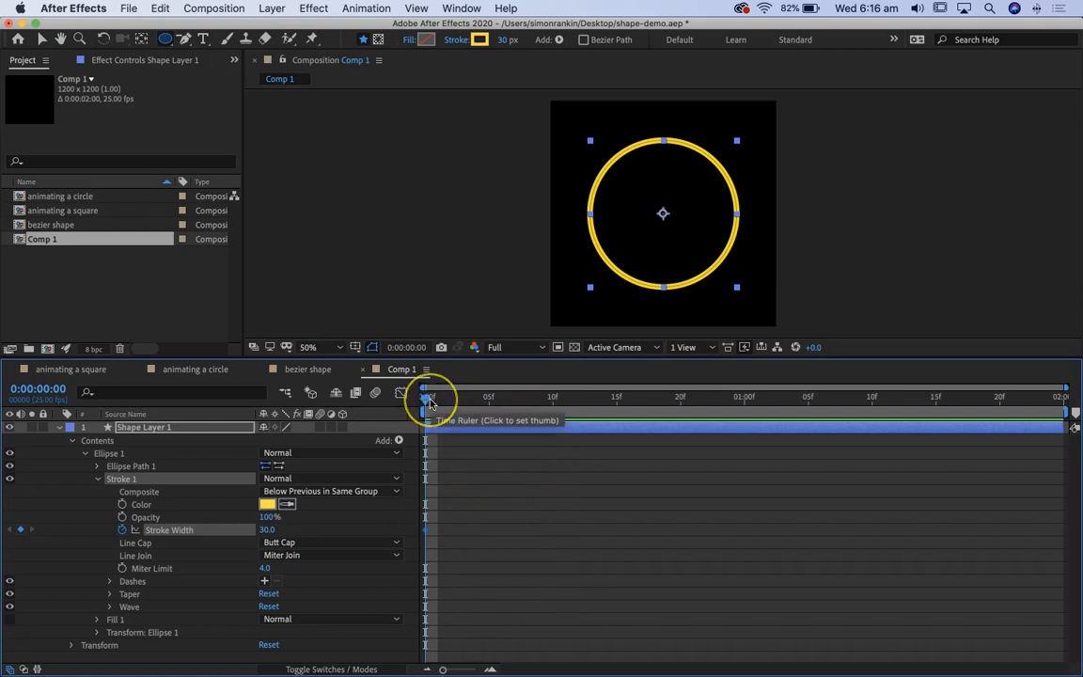
- Set the Stroke Width keyframe at 0:00:00:00 to 0
drag(428, 402, 588, 416)
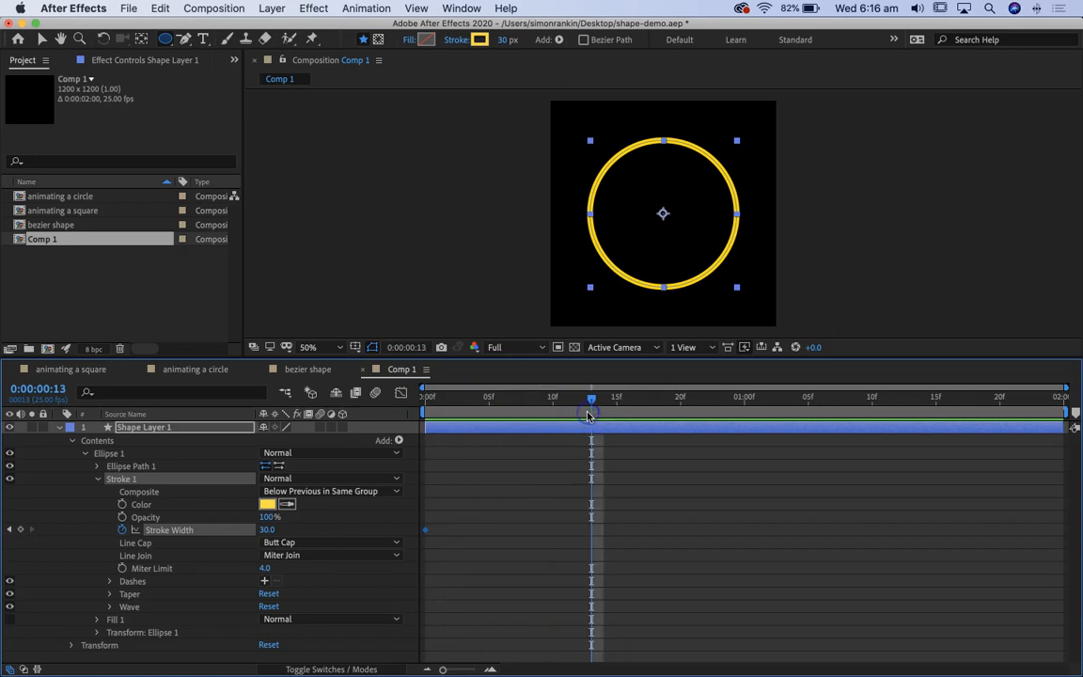
click(269, 529)
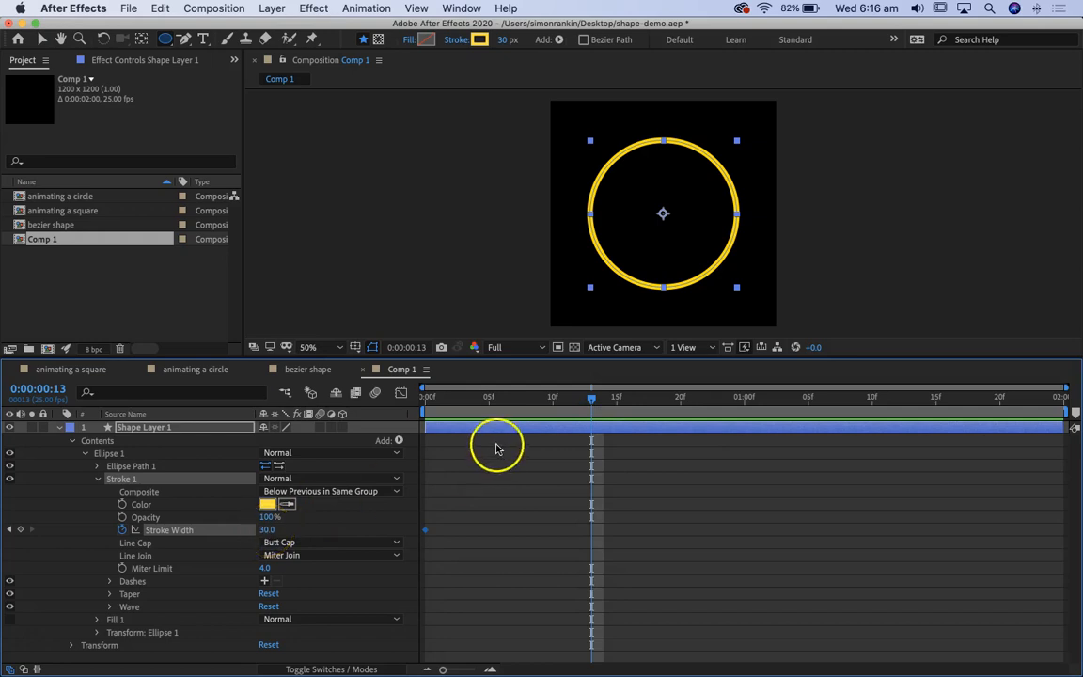
click(428, 396)
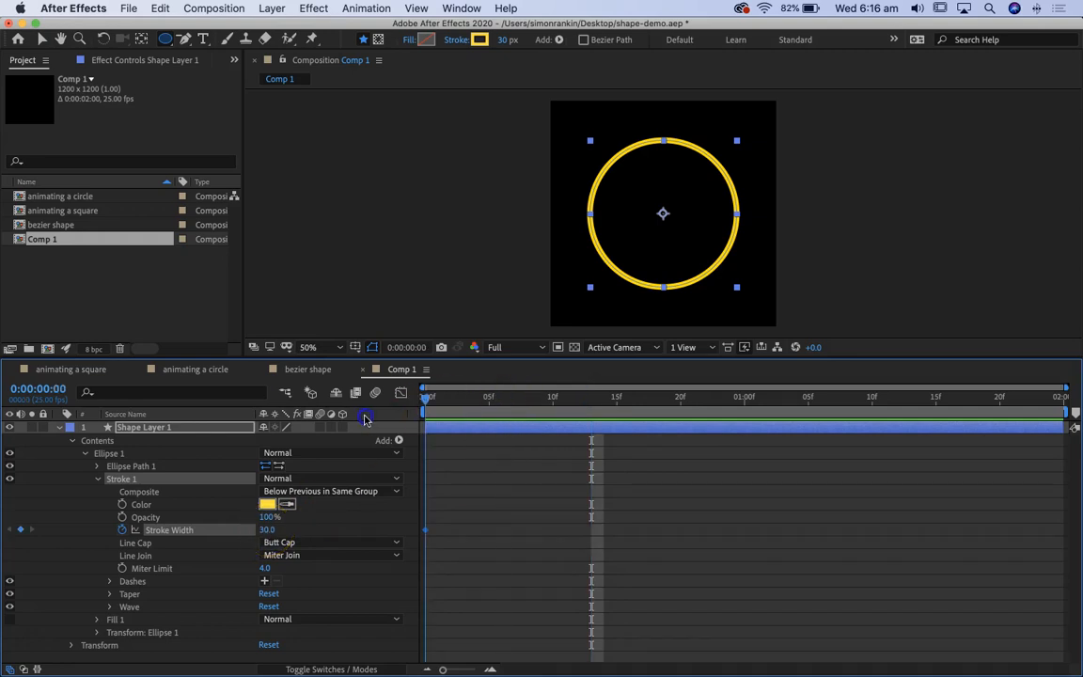
click(272, 530)
text(0)
key(Return)
- Add a Stroke Width keyframe of 1036 at 0:00:00:12 and preview the animation from the start
drag(461, 398, 578, 403)
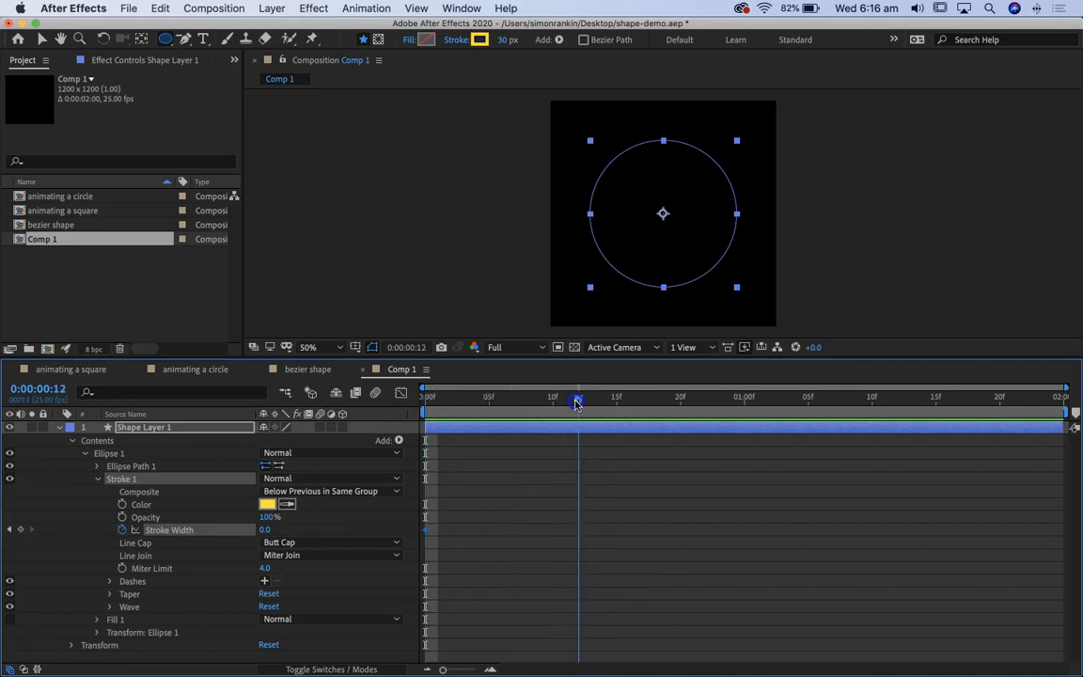
mouse_move(267, 529)
mouse_down()
mouse_move(669, 522)
mouse_move(929, 549)
mouse_up()
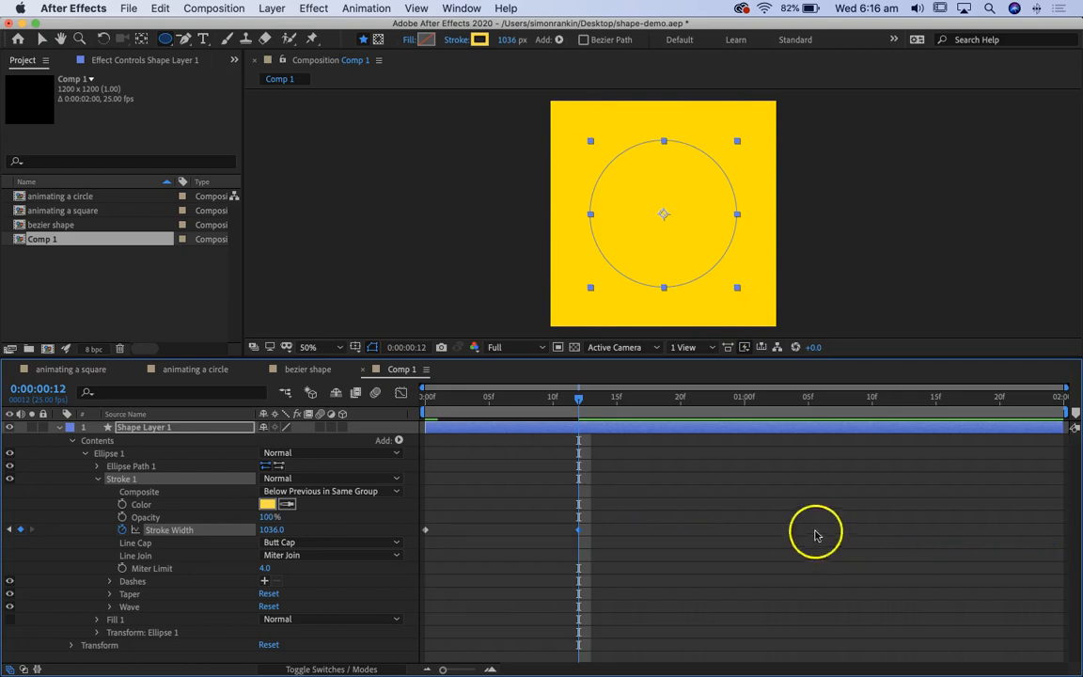
drag(579, 400, 426, 400)
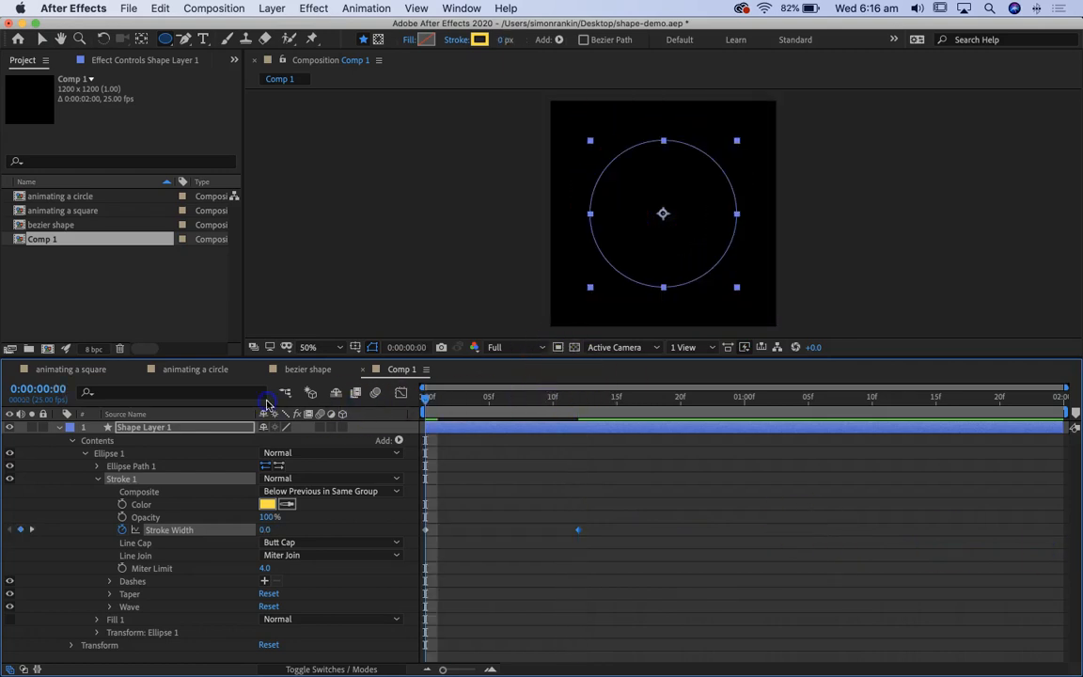
key(space)
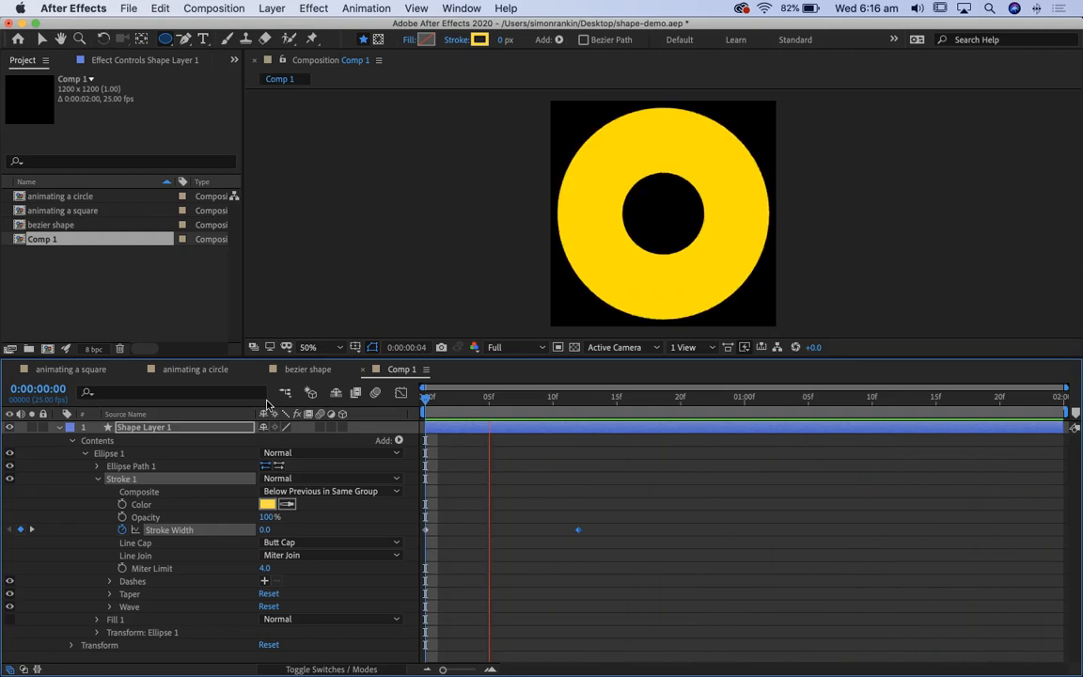
click(273, 386)
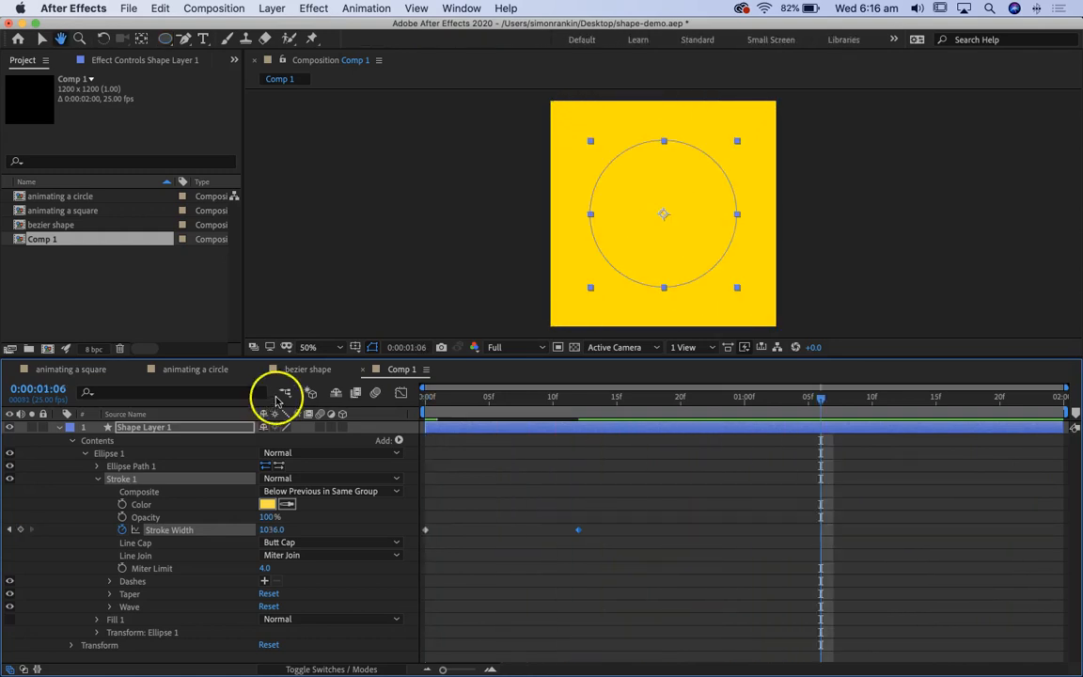
- Move the playhead to 0:00:00:12, add a second stroke to the Ellipse 1 group and expand its properties
mouse_move(512, 394)
mouse_down()
mouse_move(481, 402)
mouse_move(578, 398)
mouse_up()
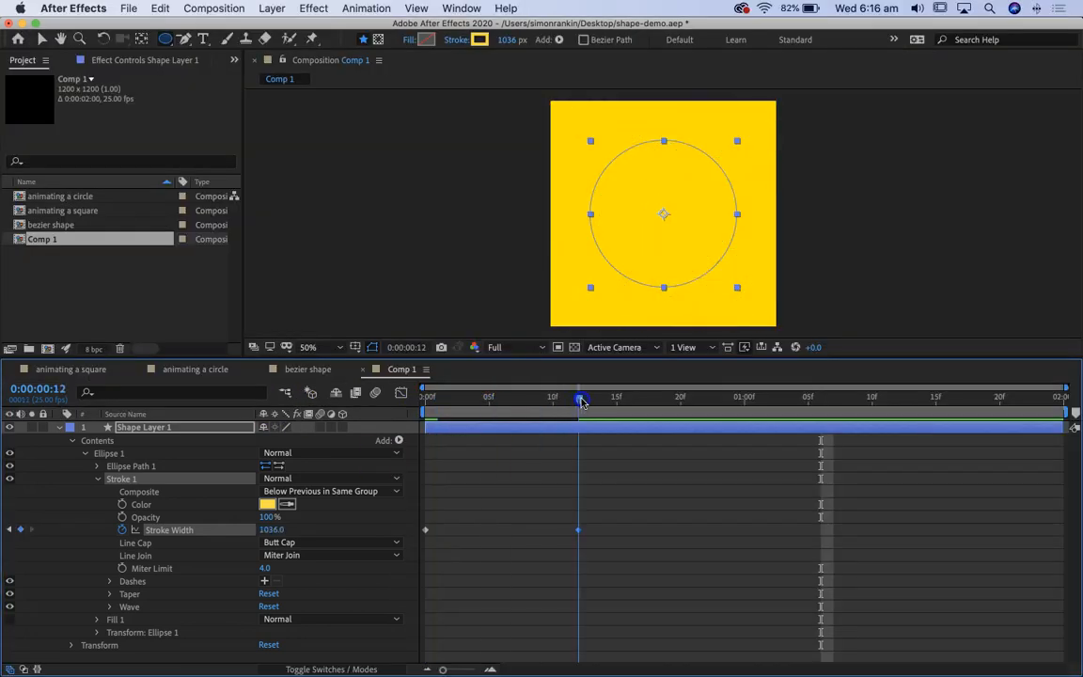
click(99, 480)
click(283, 474)
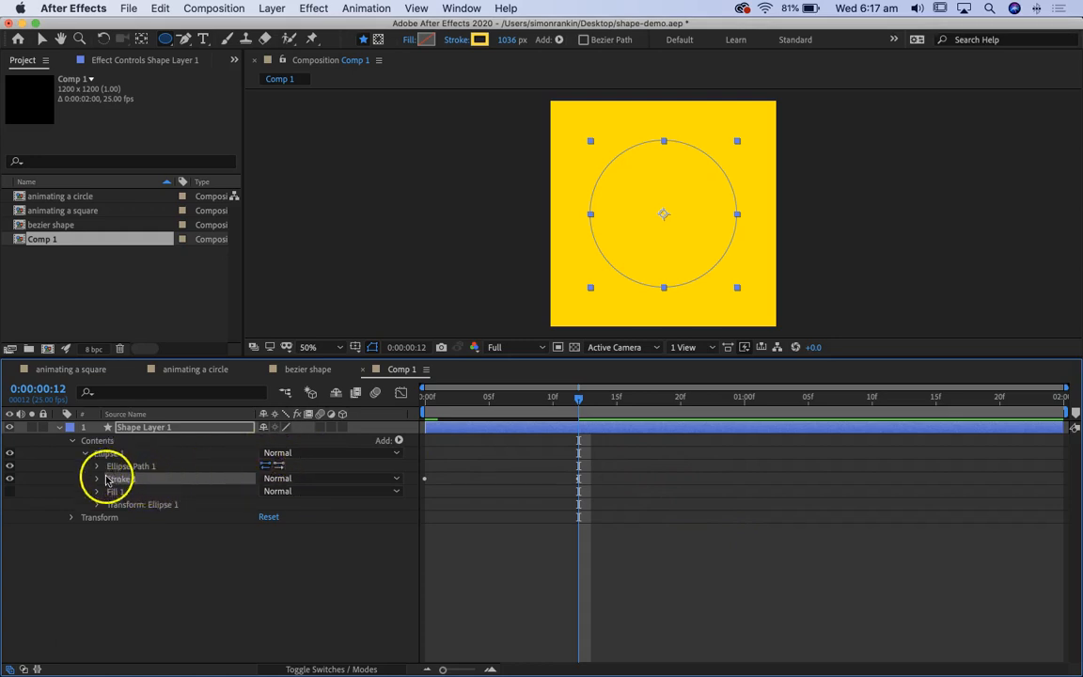
click(399, 441)
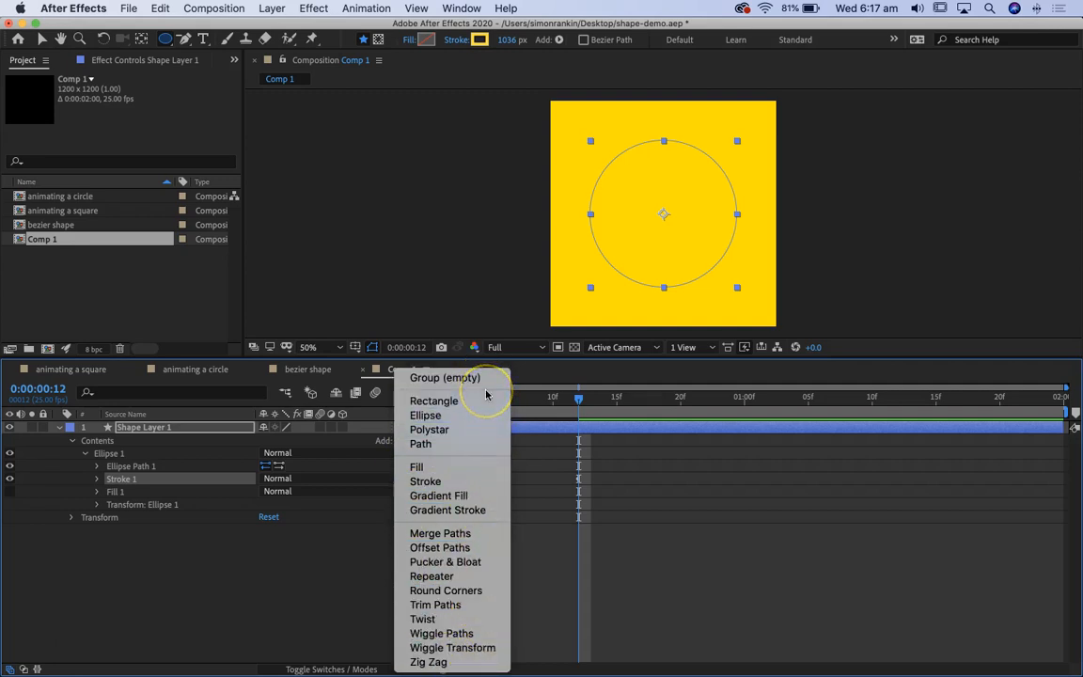
click(428, 484)
drag(179, 480, 97, 480)
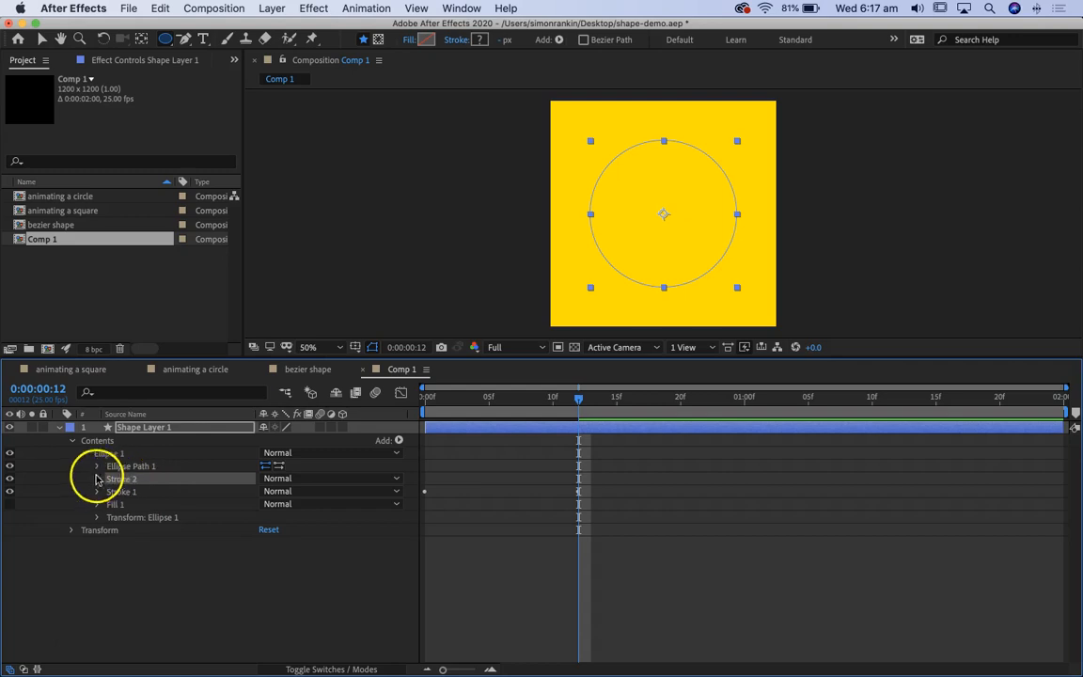
click(96, 481)
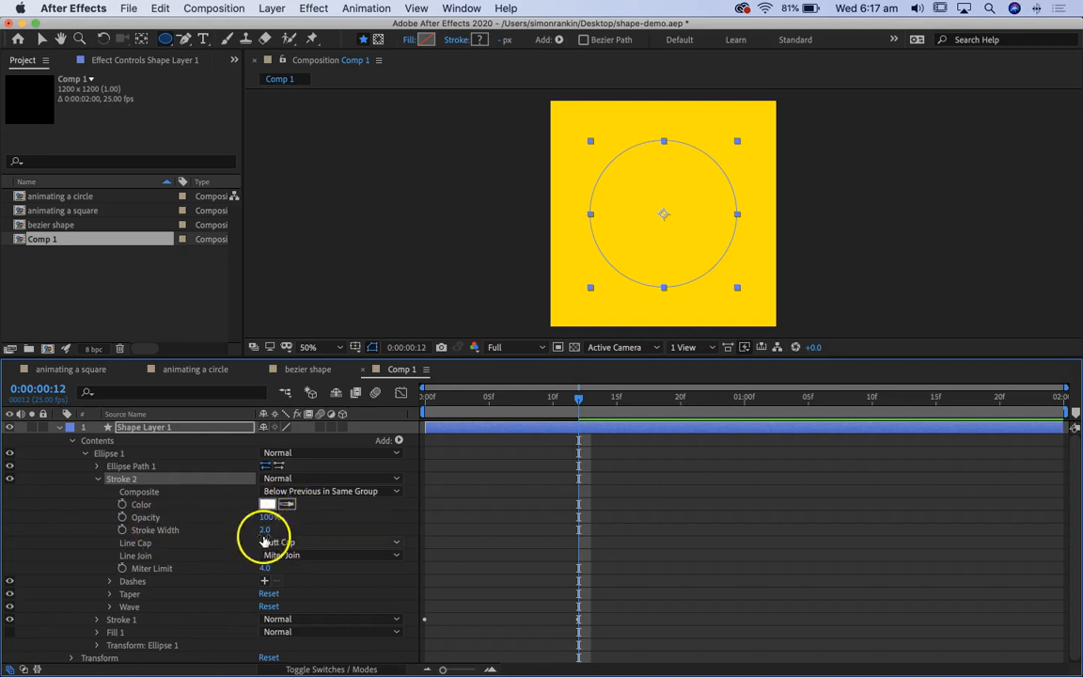
- Start keyframing Stroke 2's Stroke Width at 0:00:00:12 with a value of 81, and add a keyframe of 980 at 0:00:01:00
mouse_move(267, 530)
mouse_down()
mouse_move(479, 522)
mouse_move(261, 522)
mouse_move(365, 527)
mouse_move(292, 522)
mouse_move(354, 518)
mouse_move(293, 516)
mouse_move(311, 520)
mouse_up()
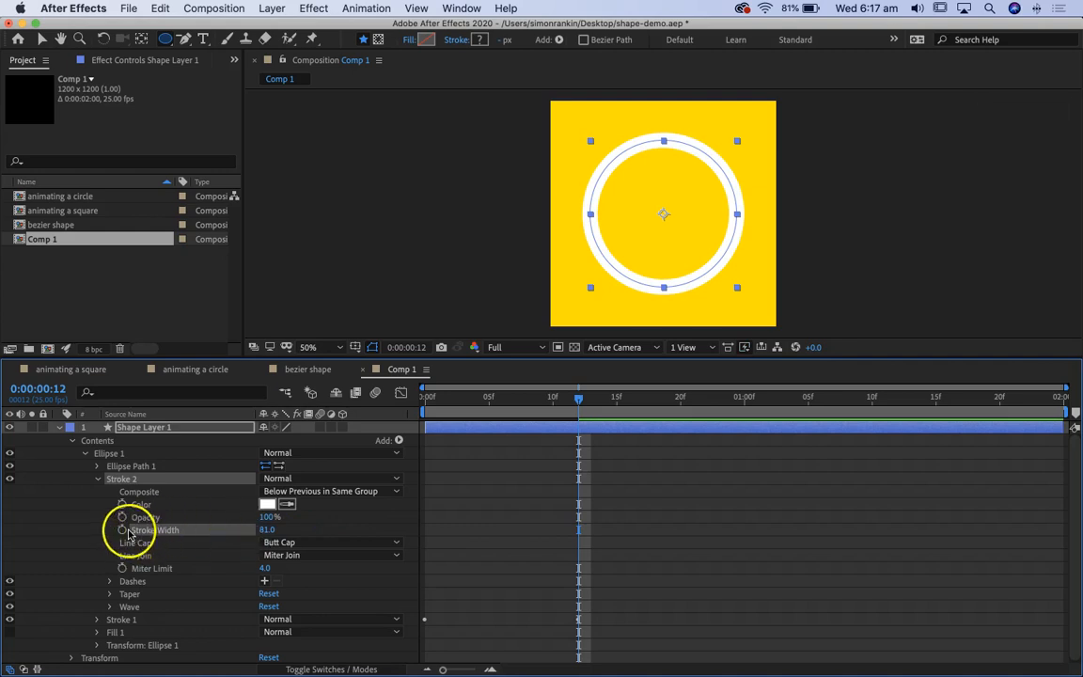
click(628, 417)
drag(606, 403, 725, 429)
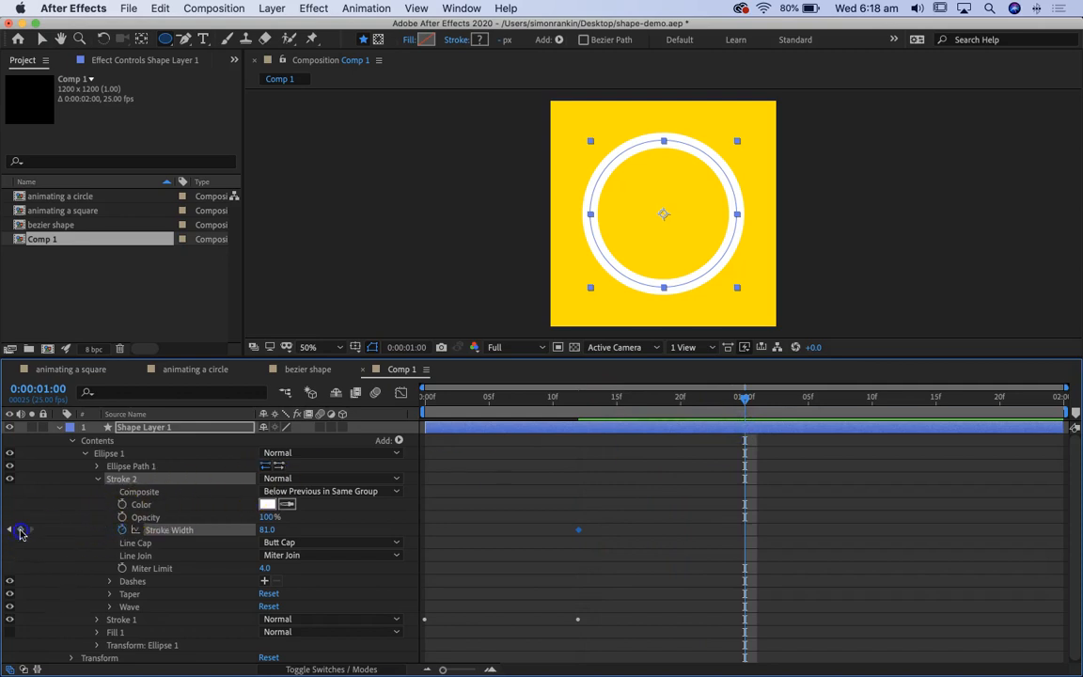
mouse_move(267, 532)
mouse_down()
mouse_move(338, 520)
mouse_move(798, 527)
mouse_up()
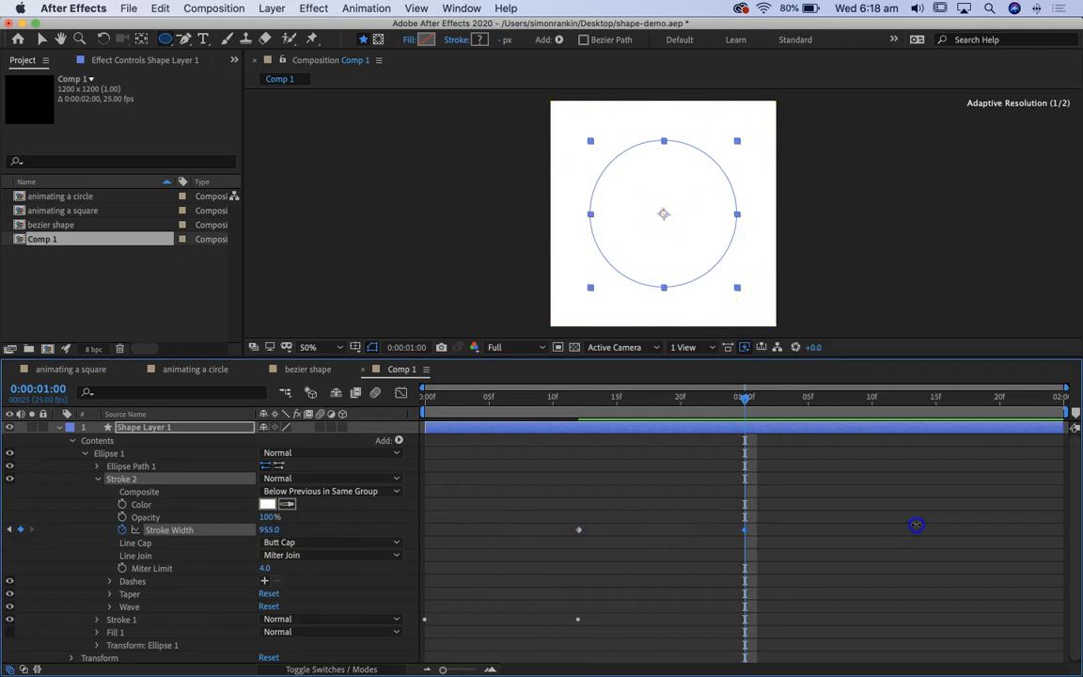
- Set Stroke 2's Stroke Width keyframe at 0:00:00:12 to 0
drag(754, 416, 581, 414)
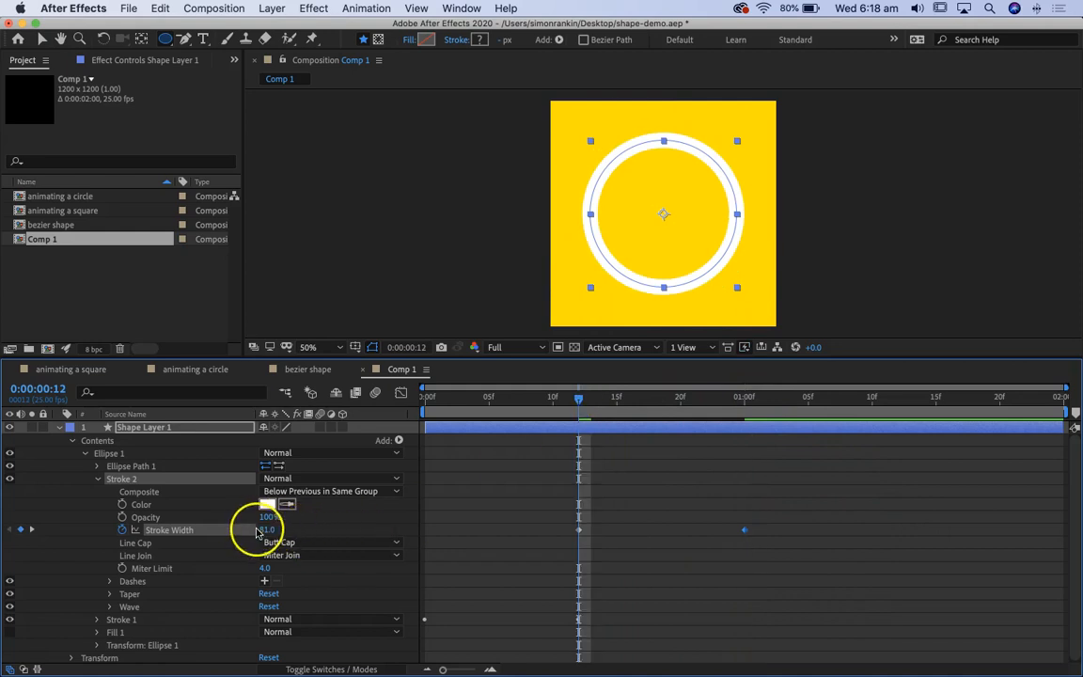
text(0)
key(Return)
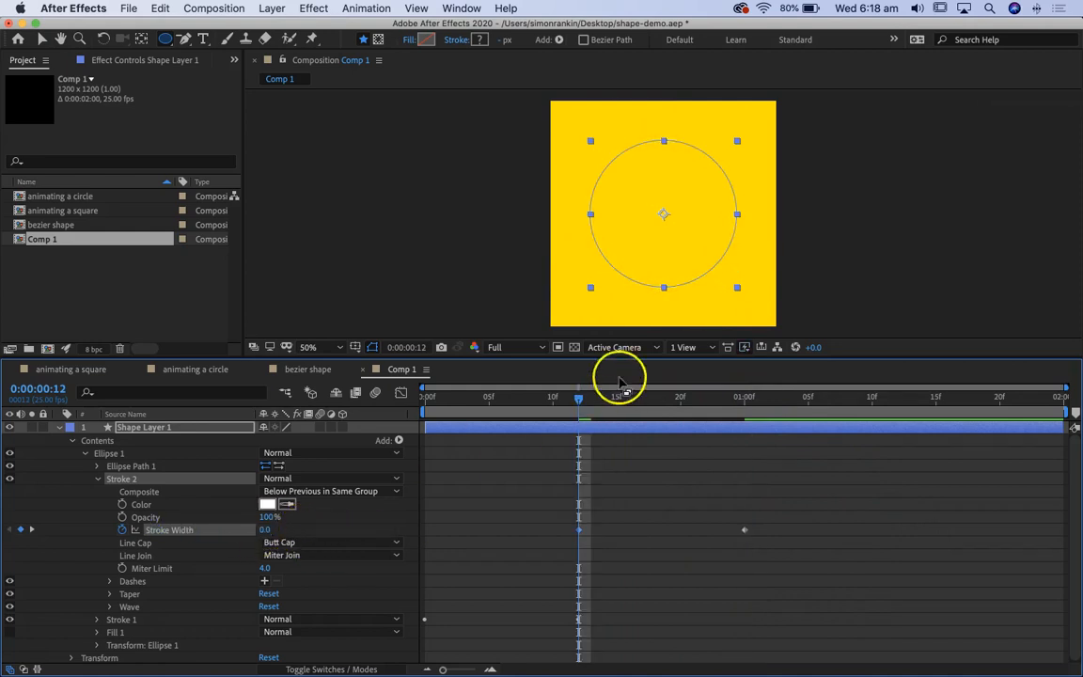
- Change Stroke 2's color to a bright, fully saturated blue while viewing the frame at 0:00:00:15
mouse_move(587, 402)
mouse_down()
mouse_move(738, 401)
mouse_move(592, 405)
mouse_move(617, 405)
mouse_up()
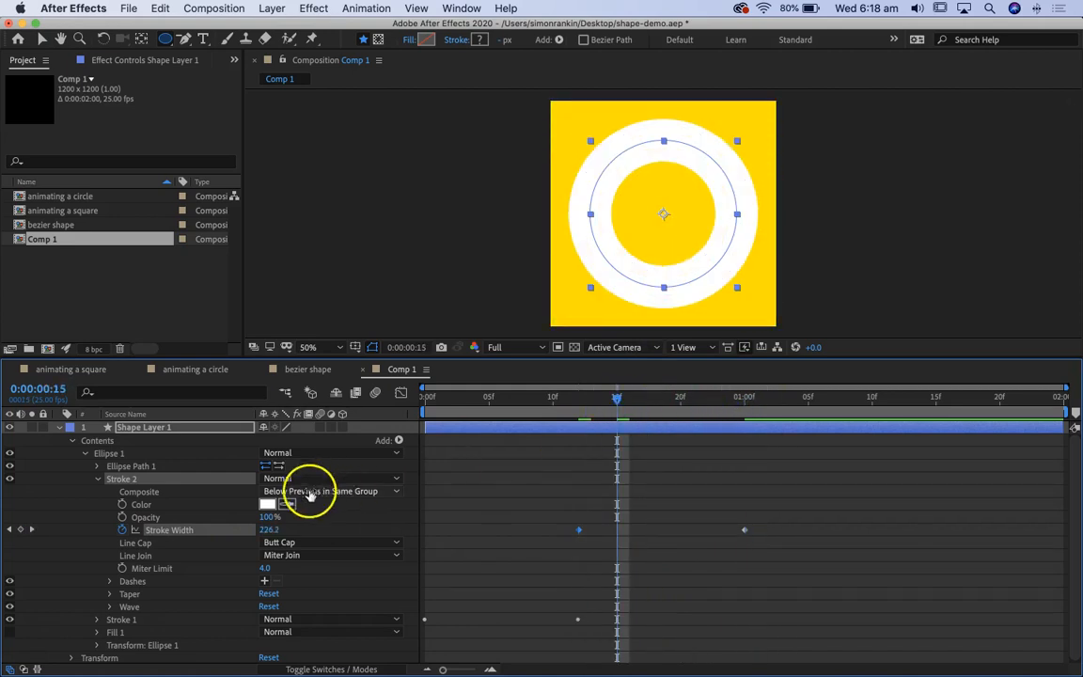
click(268, 505)
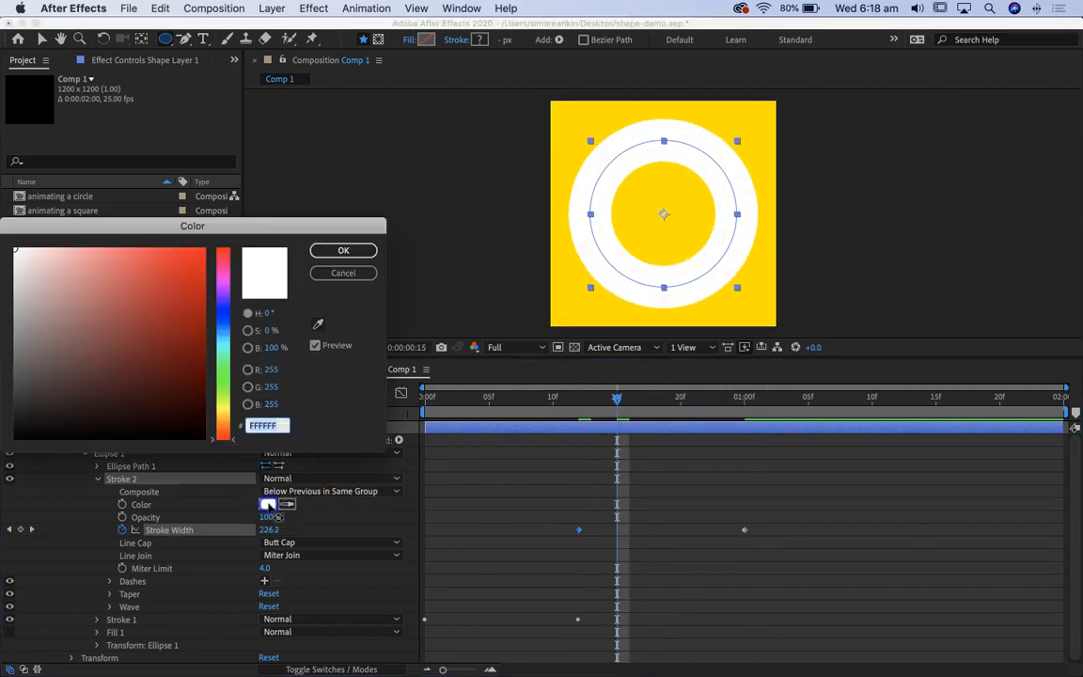
click(226, 309)
click(204, 250)
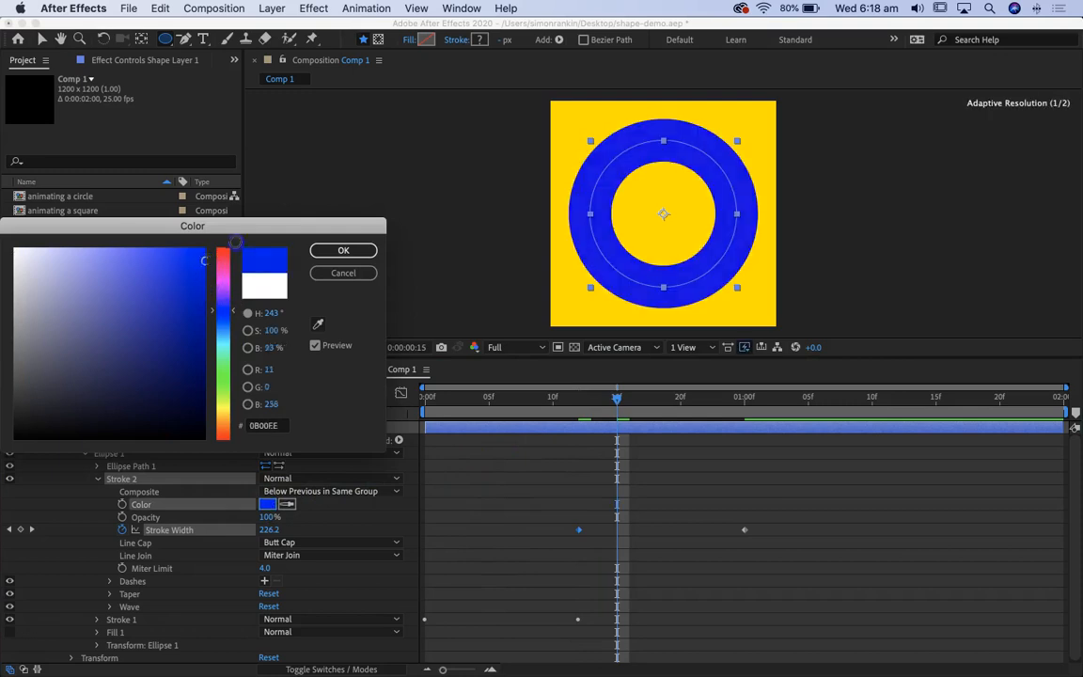
click(348, 251)
- Preview the animation from the start and place the playhead at 0:00:01:00
drag(617, 399, 331, 415)
key(space)
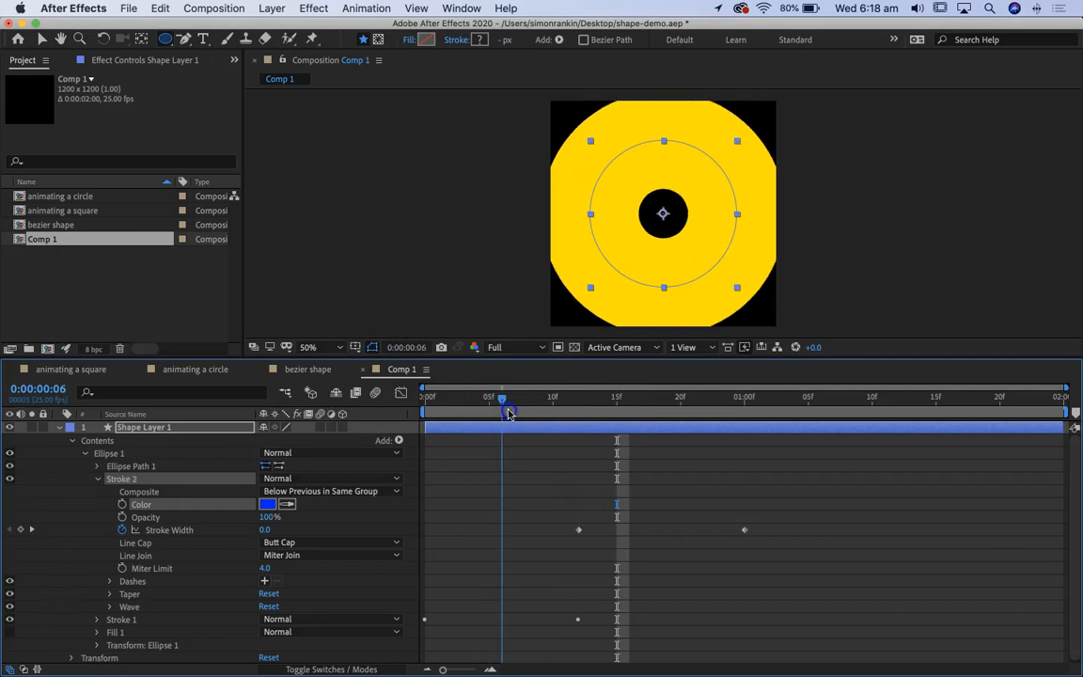
key(space)
drag(428, 415, 742, 414)
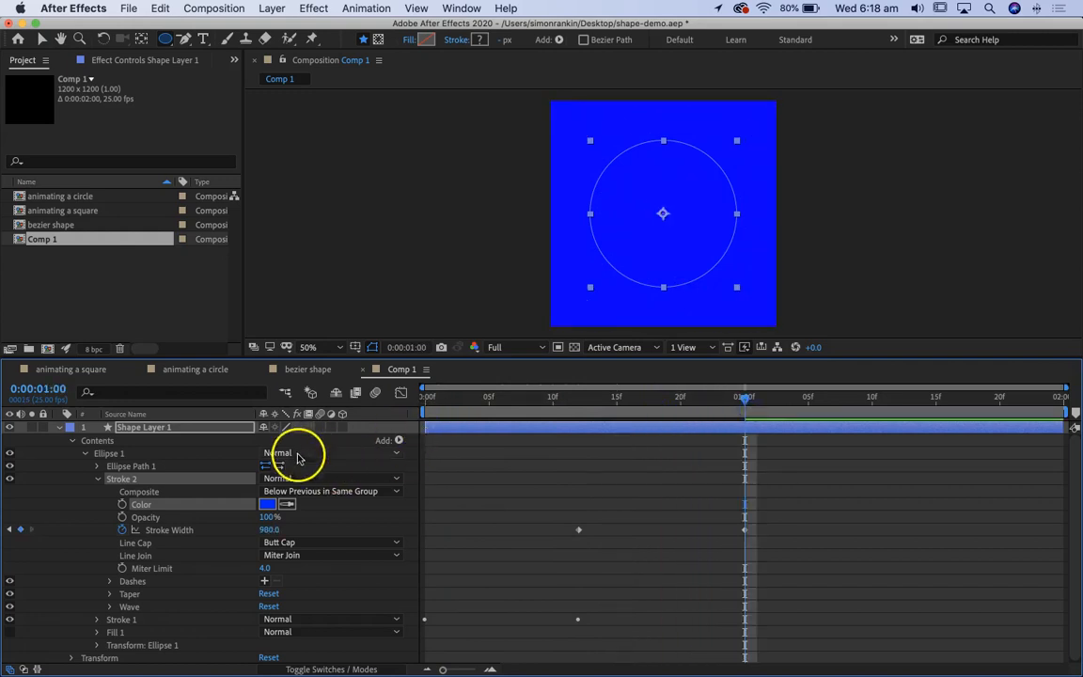
click(93, 481)
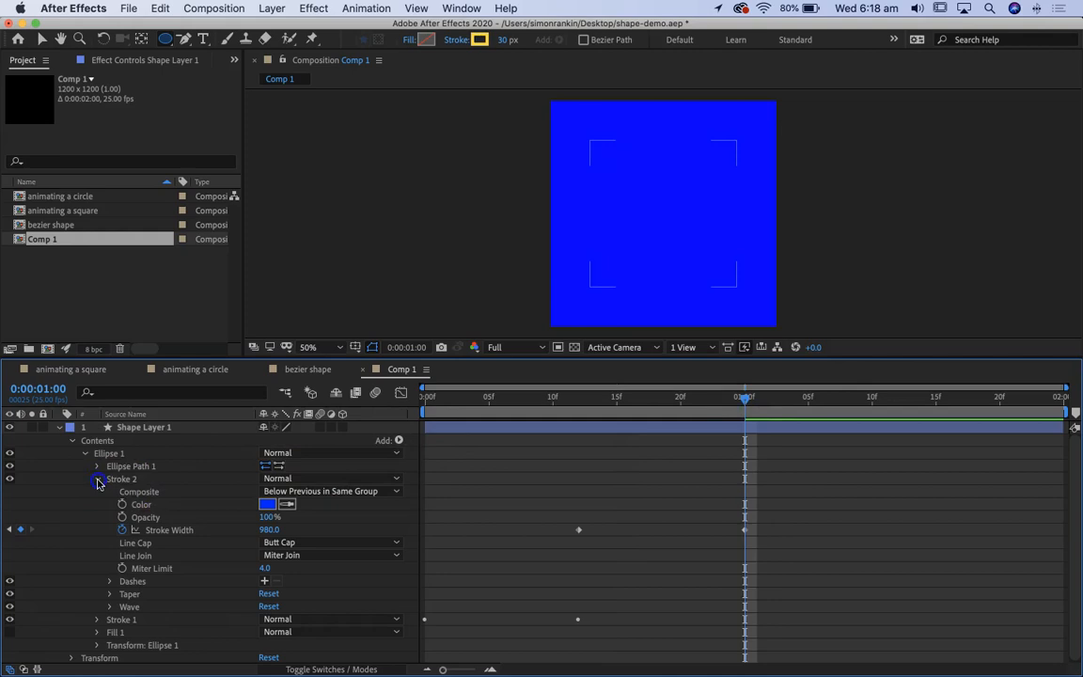
click(98, 482)
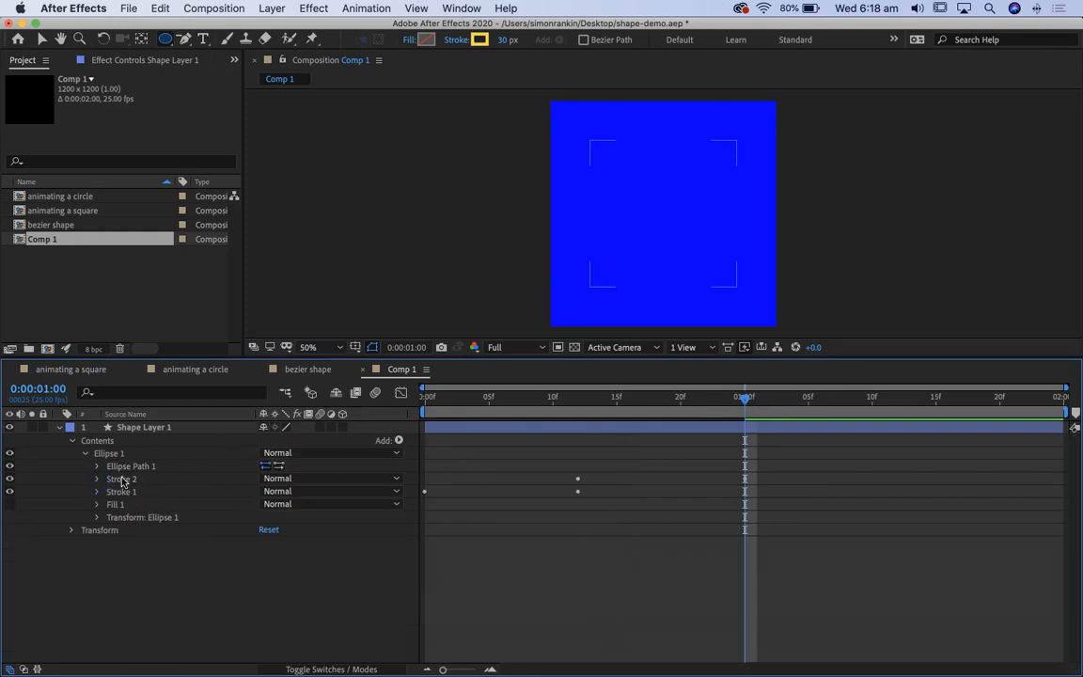
click(400, 441)
click(418, 469)
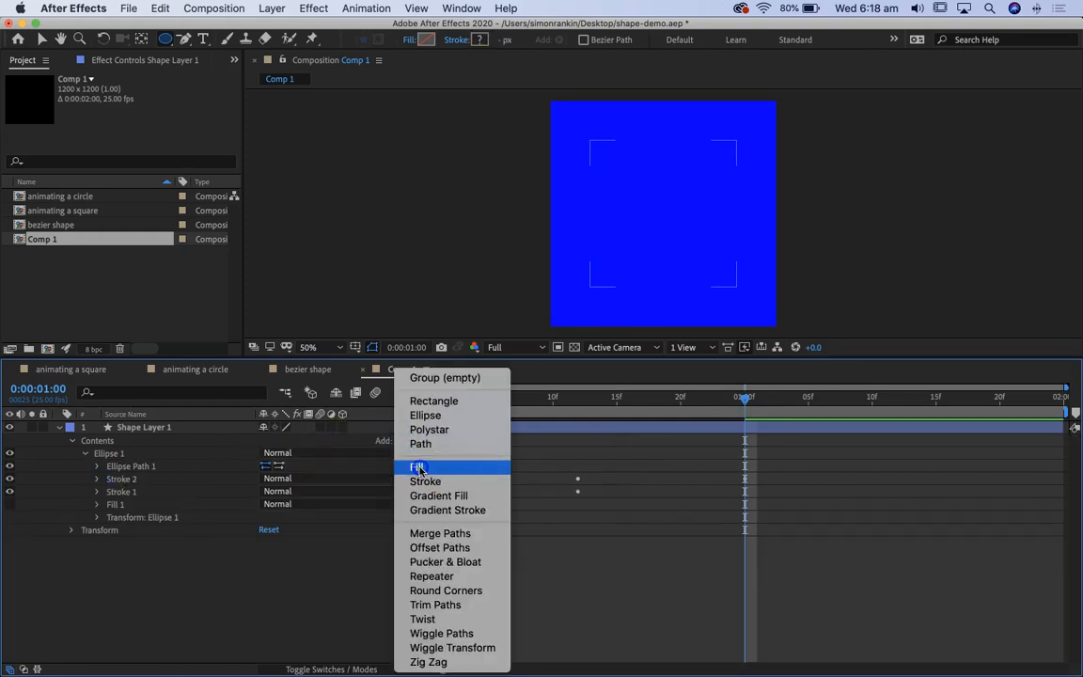
key(Delete)
click(408, 448)
click(416, 481)
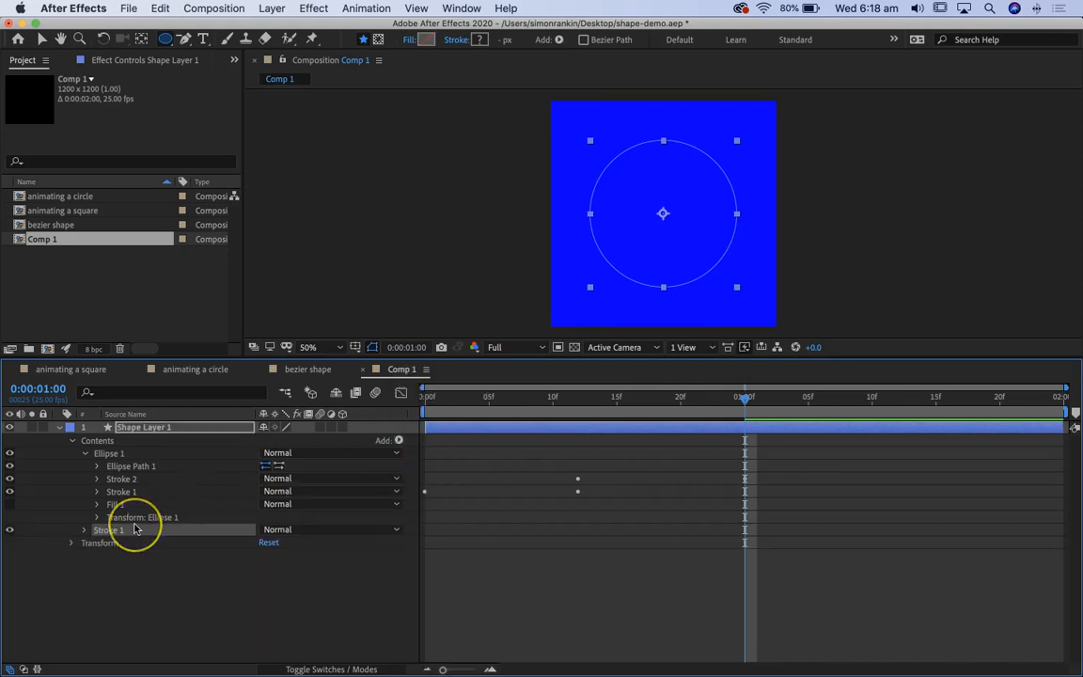
key(Delete)
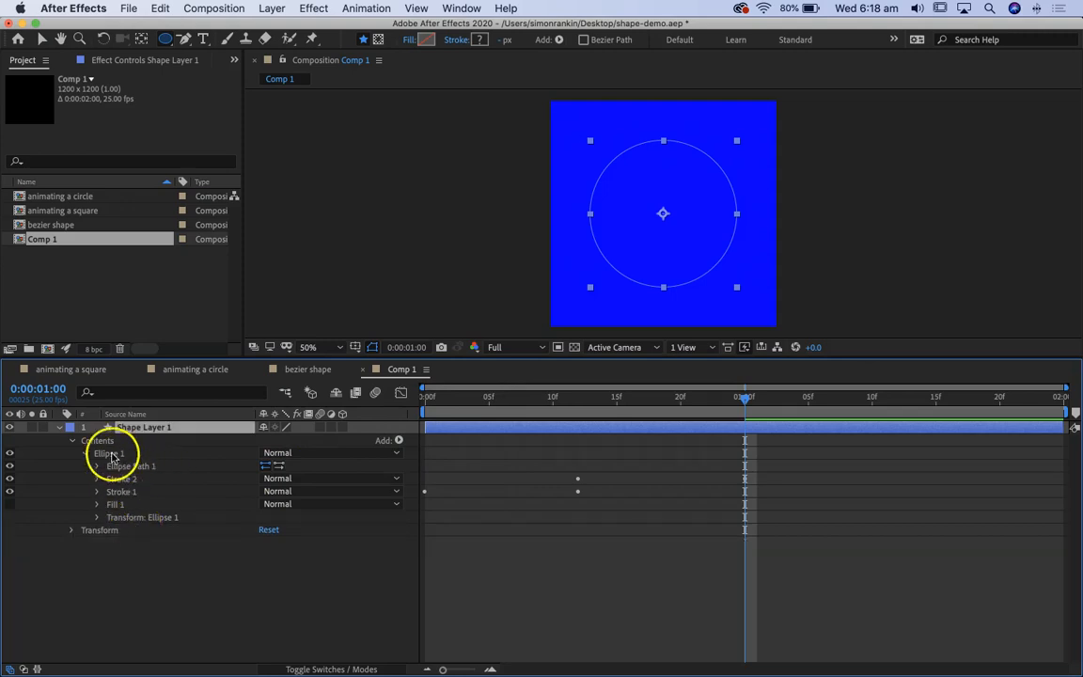
- Add a third stroke inside the Ellipse 1 group and expand its properties
click(118, 455)
key(Return)
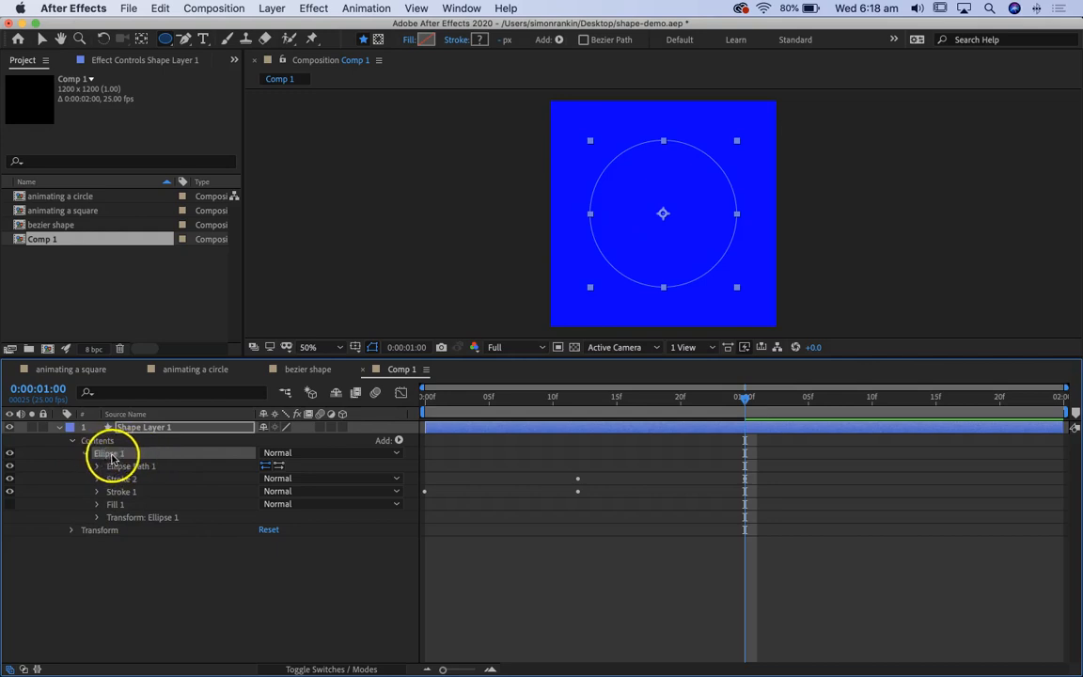
click(397, 439)
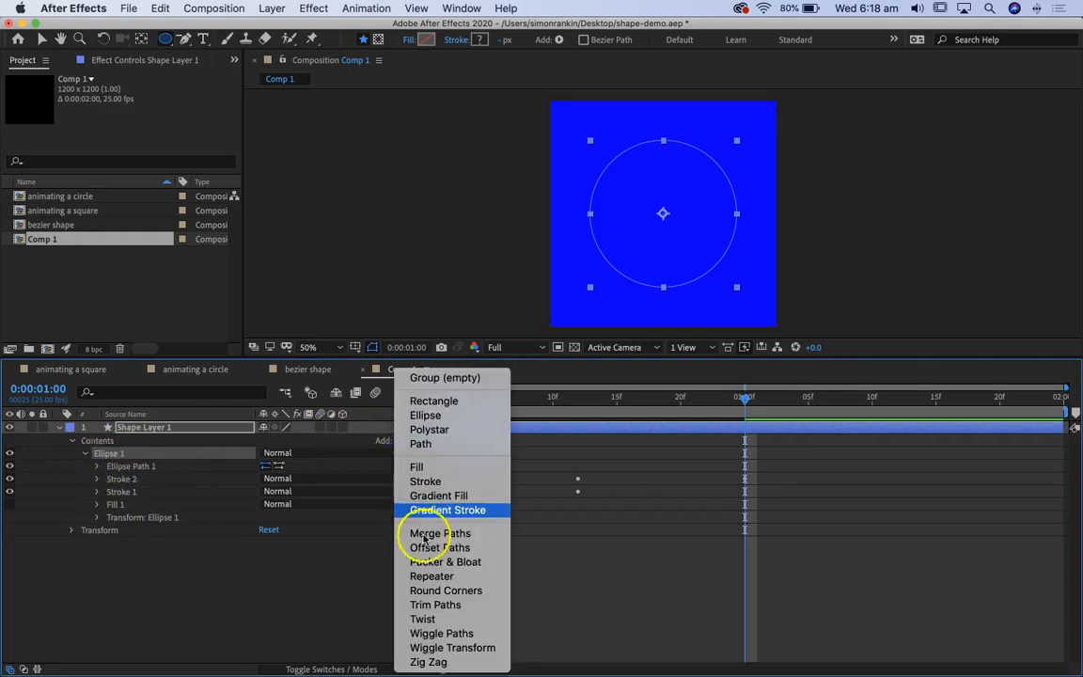
click(418, 482)
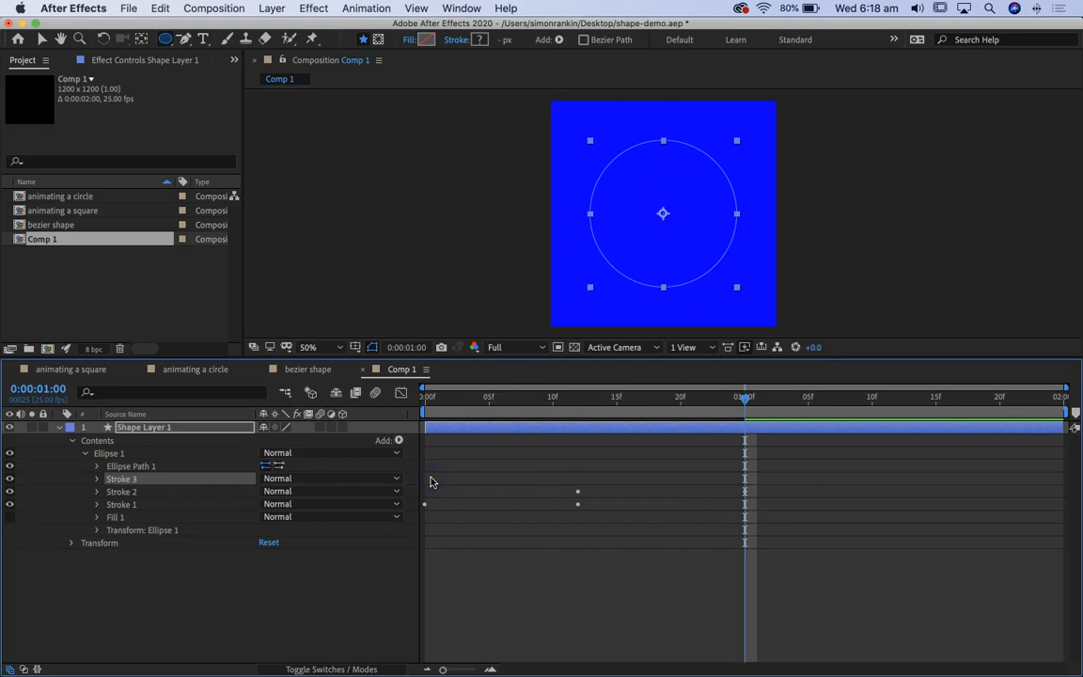
click(97, 480)
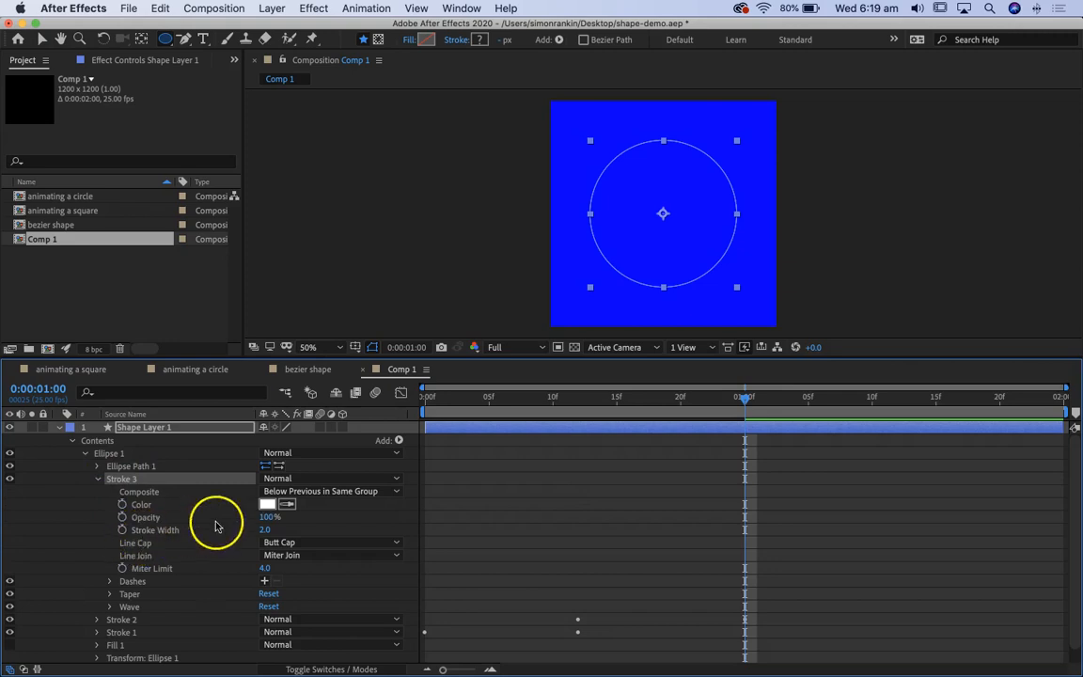
- Change Stroke 3's color to red, FF0000
click(267, 505)
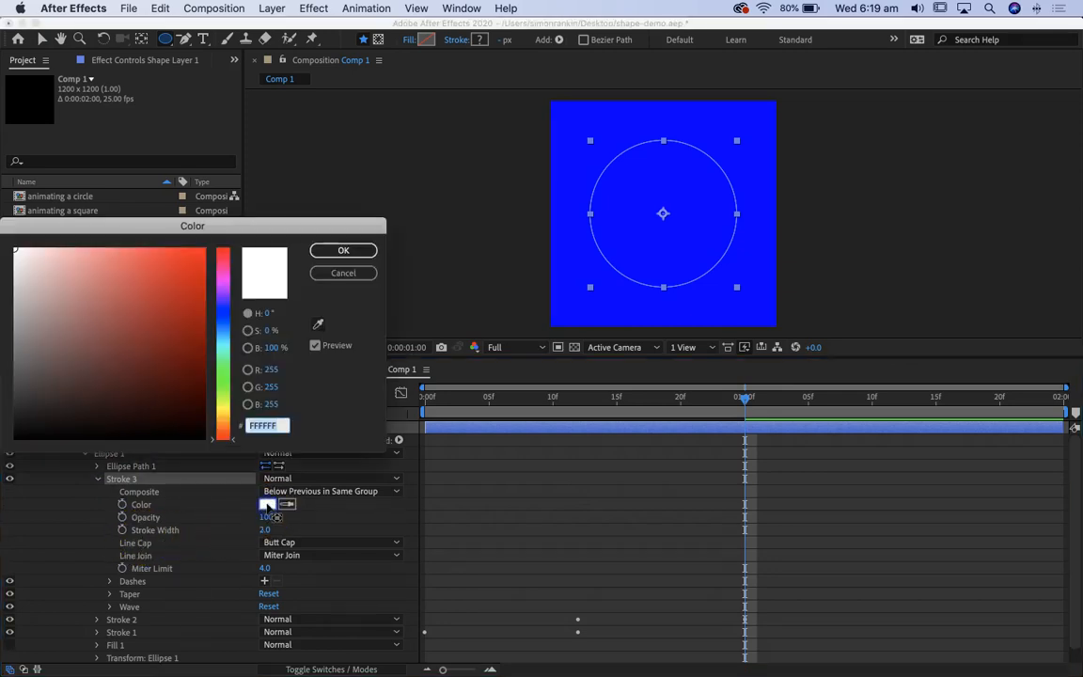
drag(195, 308, 219, 246)
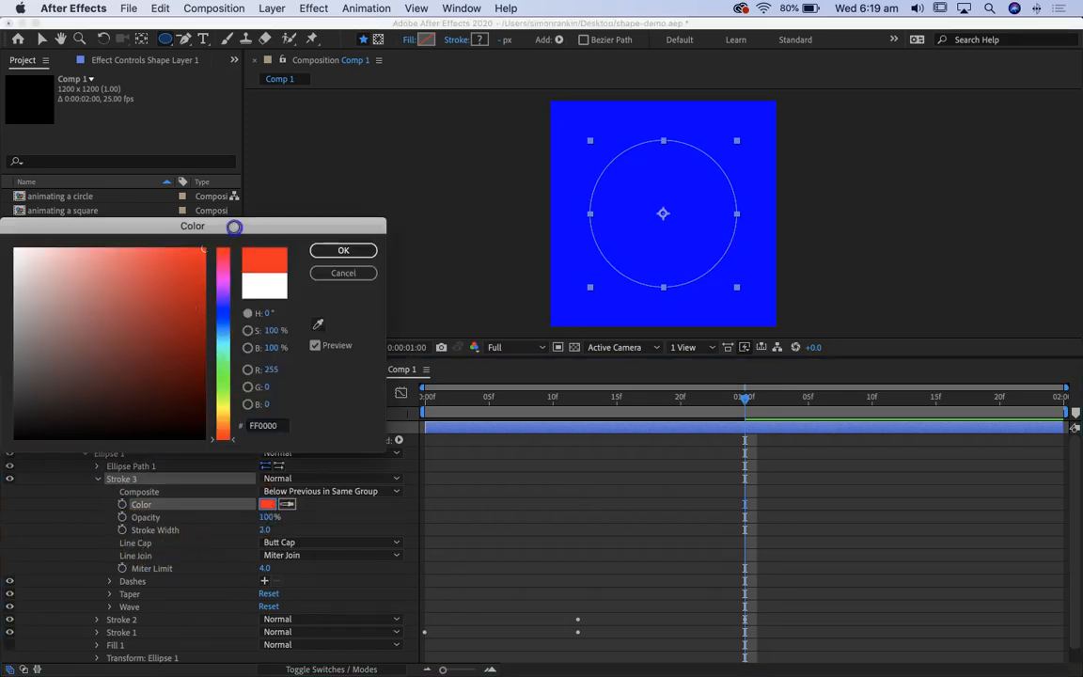
click(358, 254)
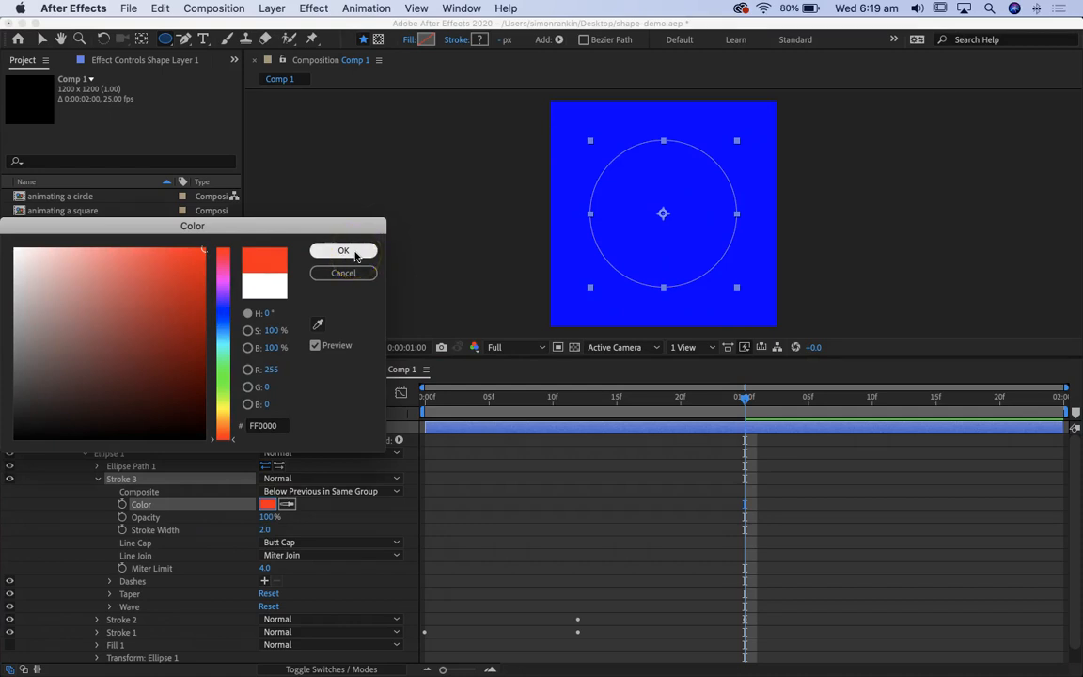
click(344, 251)
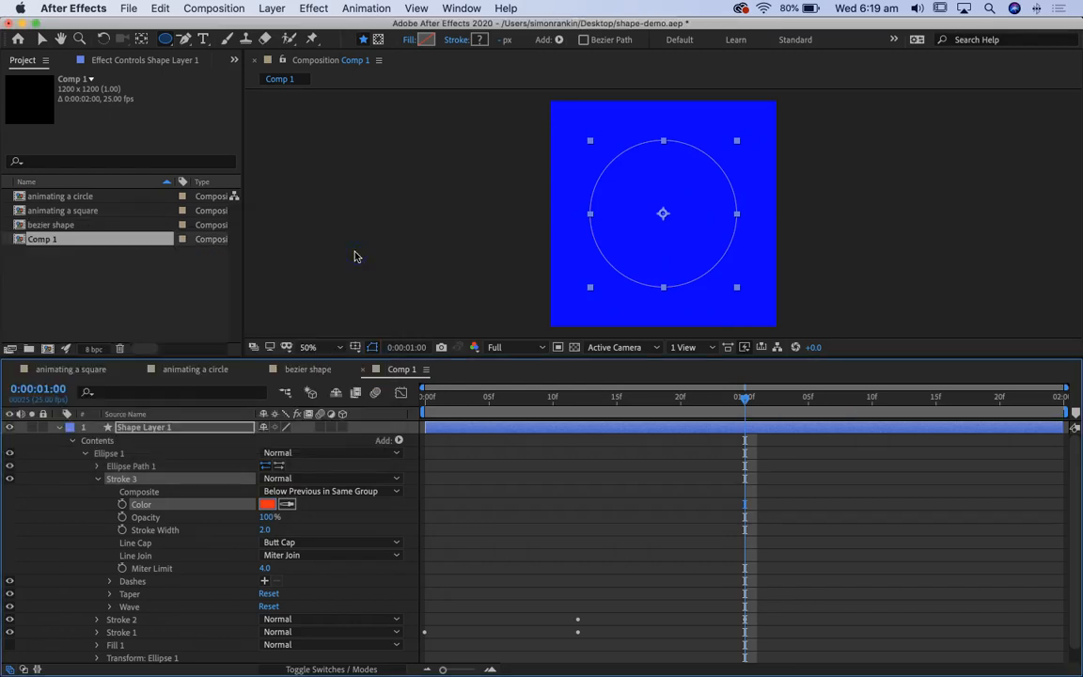
- Start keyframing Stroke 3's Stroke Width at 0:00:01:00 and add a keyframe of 984 at 0:00:01:13
mouse_move(741, 397)
mouse_down()
mouse_move(797, 401)
mouse_move(745, 399)
mouse_up()
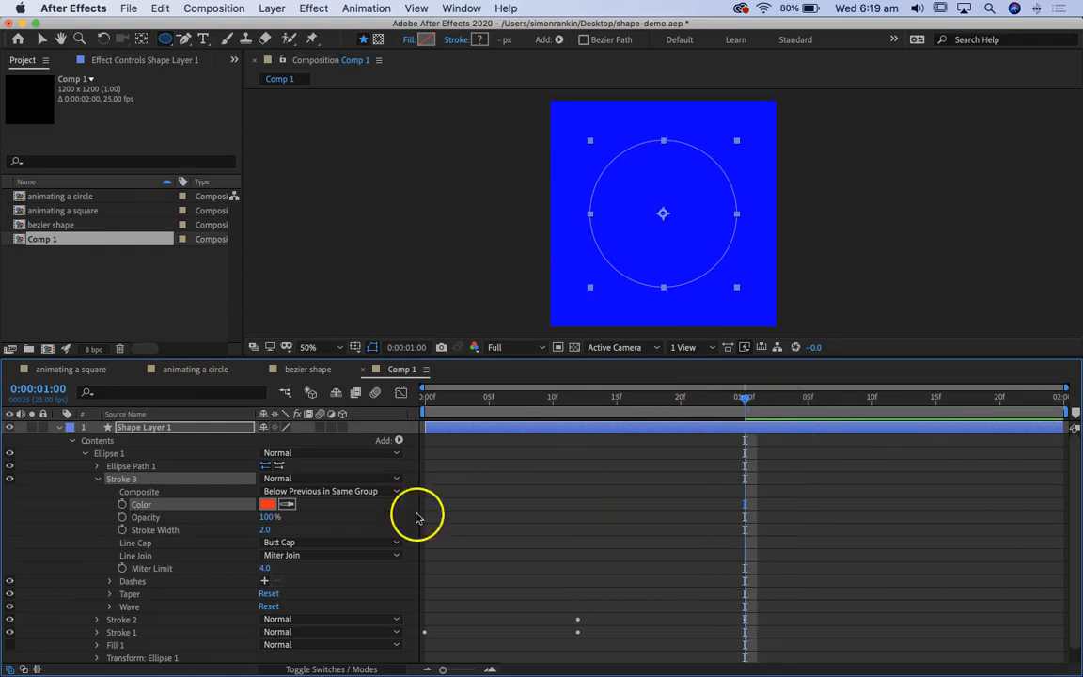
click(123, 530)
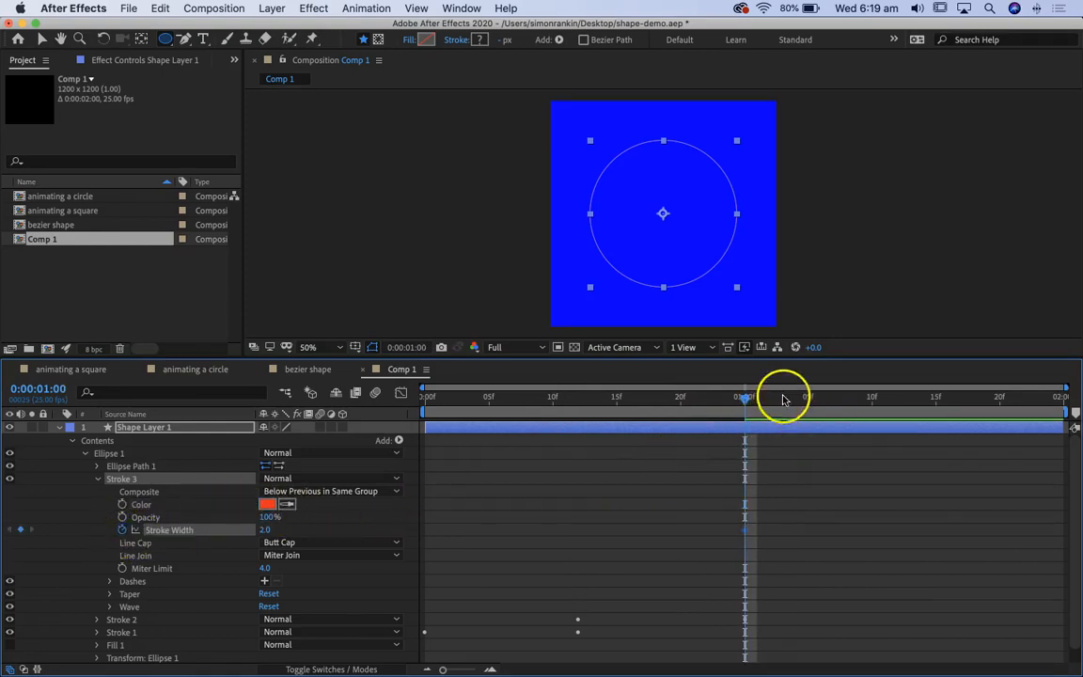
drag(746, 402, 915, 411)
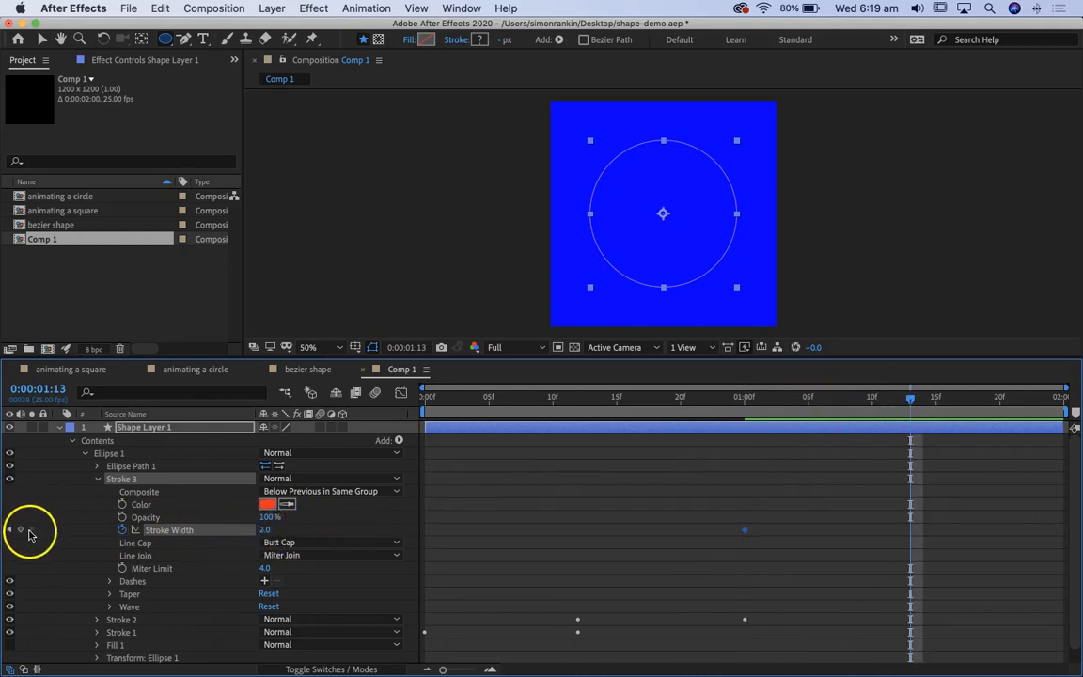
drag(266, 530, 856, 535)
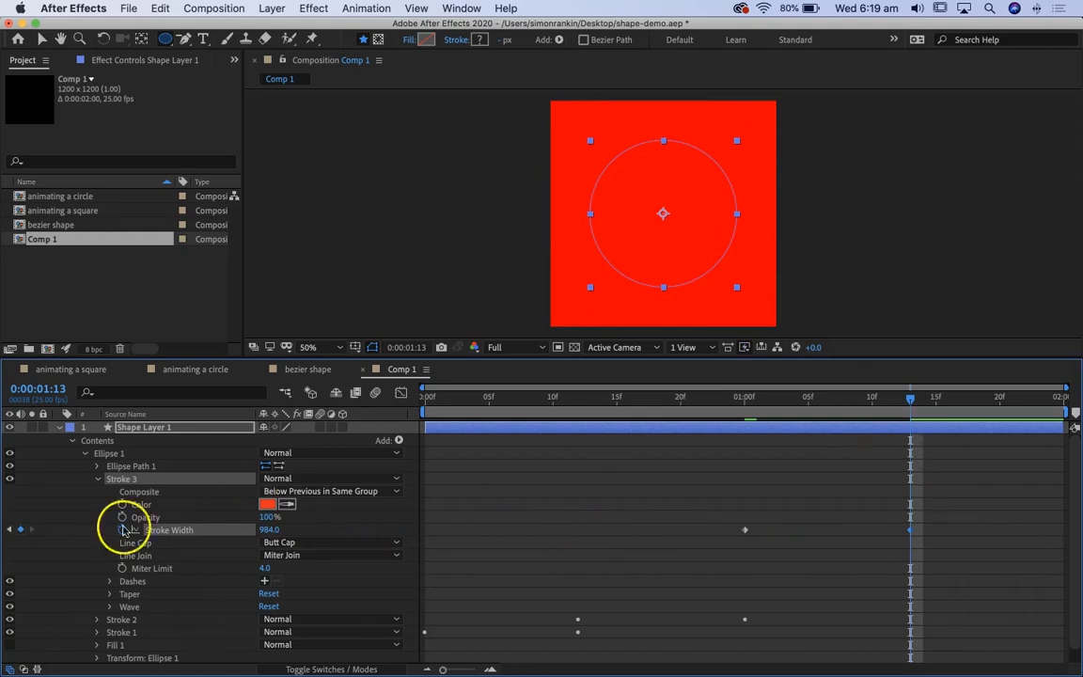
- Set Stroke 3's Stroke Width keyframe at 0:00:01:00 to 0 and preview the whole animation from the start
click(8, 532)
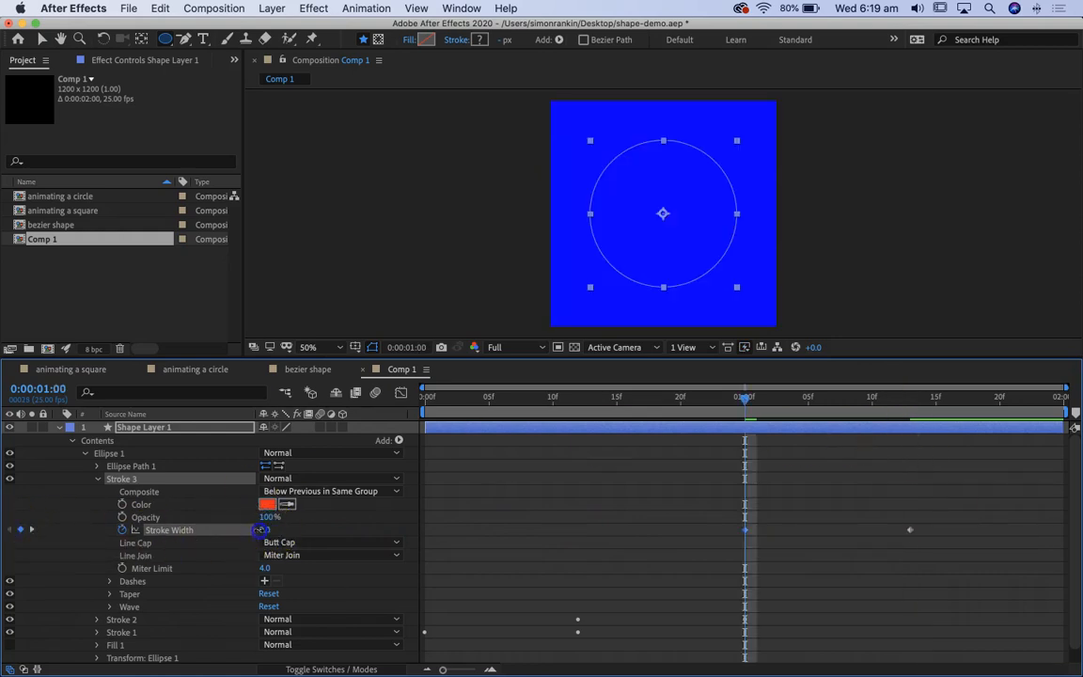
drag(748, 397, 1057, 402)
key(Home)
key(space)
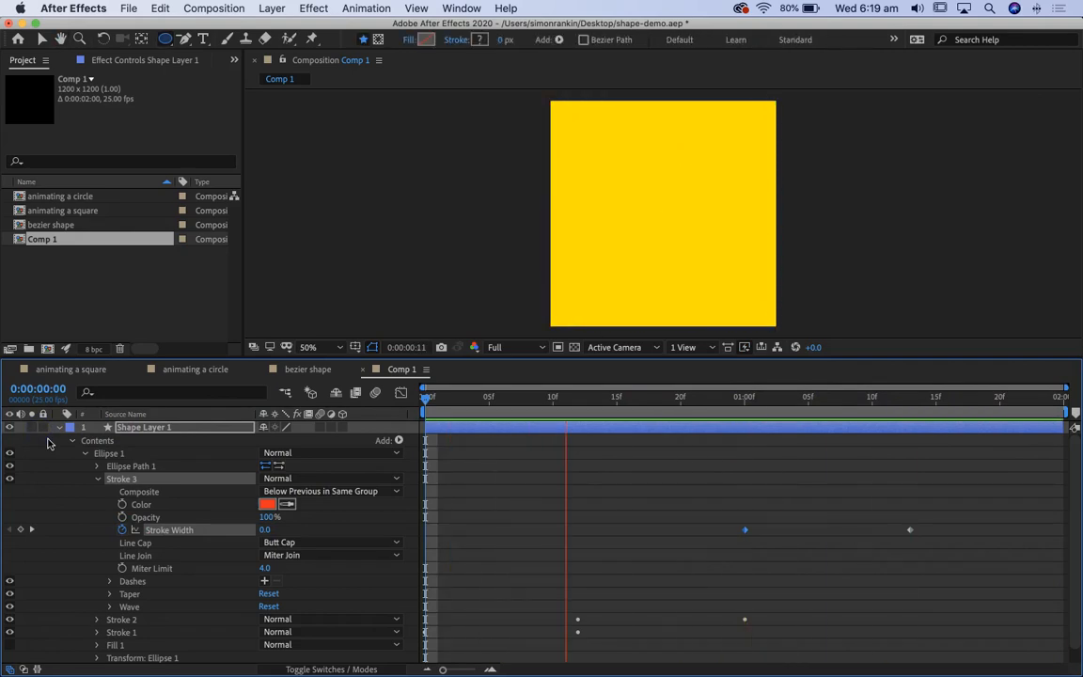